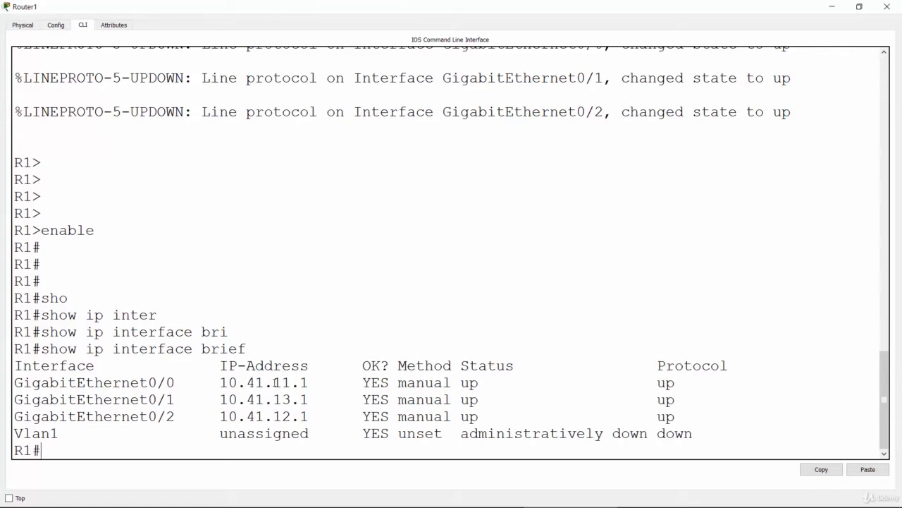
Enter global configuration mode on R1 and start OSPF routing with process ID 1.
{"action": "left_click_drag", "start_coordinate": [273, 383], "coordinate": [309, 383]}
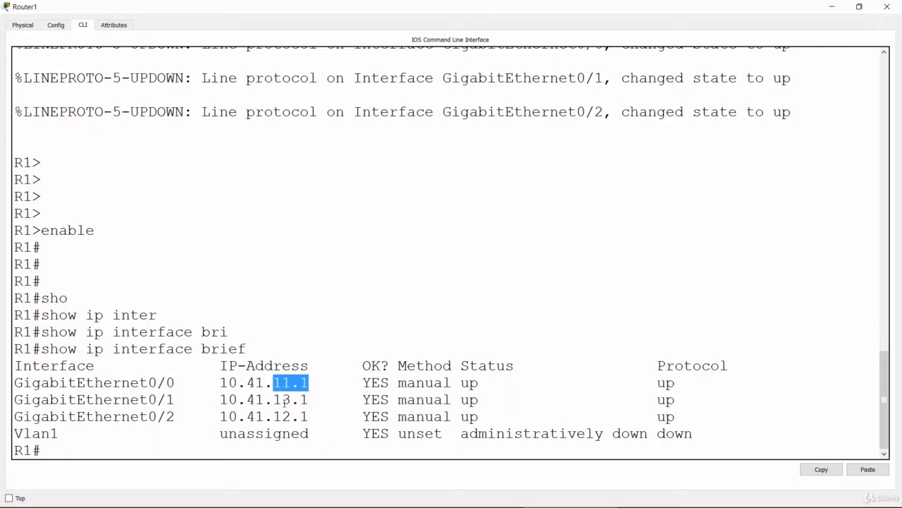
{"action": "left_click", "coordinate": [275, 446]}
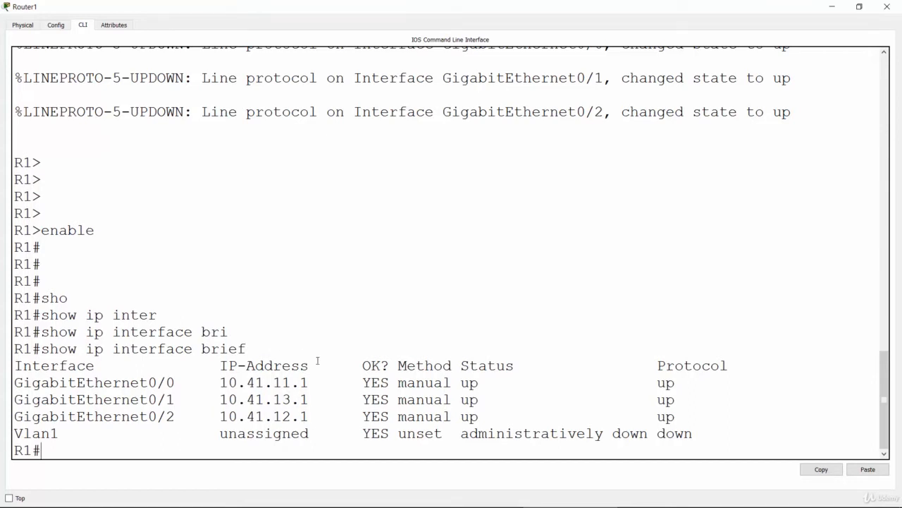
{"action": "type", "text": "conf t"}
{"action": "key", "text": "Return"}
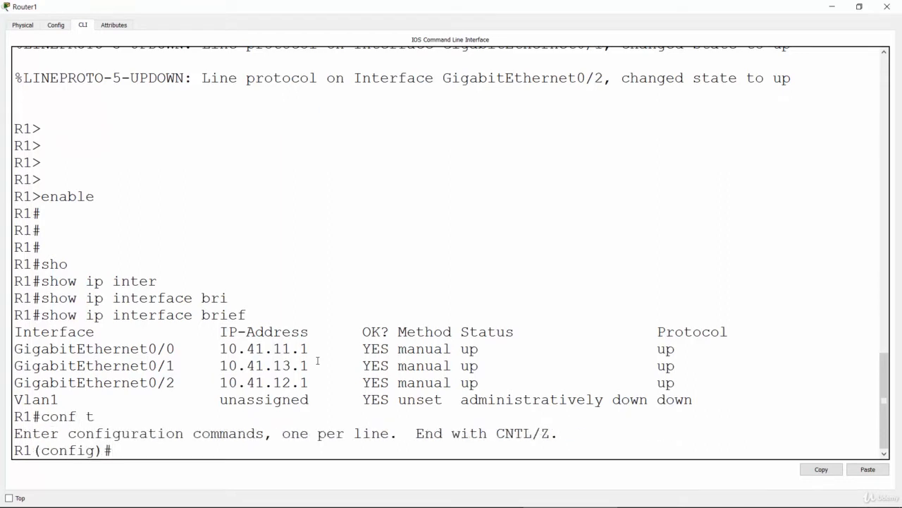
{"action": "type", "text": "rout"}
{"action": "key", "text": "Tab"}
{"action": "type", "text": "er osp"}
{"action": "key", "text": "Tab"}
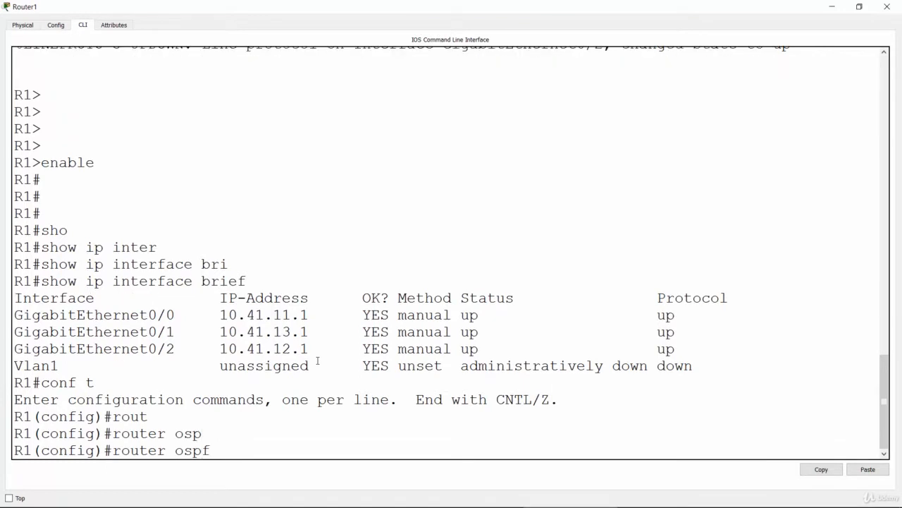
{"action": "type", "text": "?"}
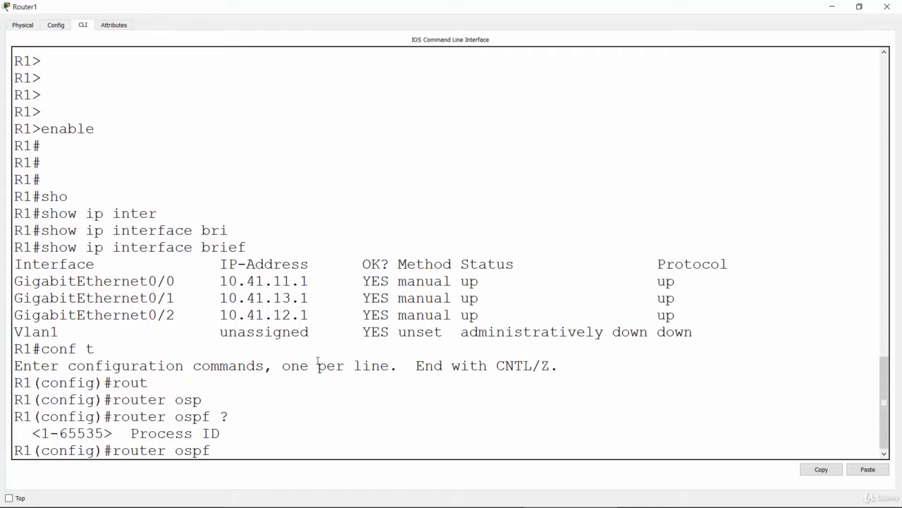
{"action": "type", "text": "1"}
{"action": "key", "text": "Return"}
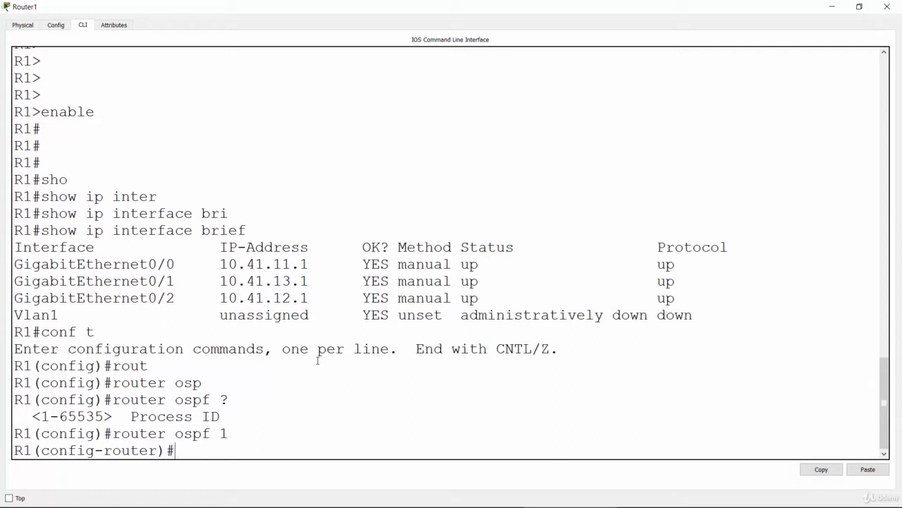
Set R1's OSPF router ID to 1.1.1.1.
{"action": "type", "text": "rout"}
{"action": "key", "text": "Tab"}
{"action": "key", "text": "Tab"}
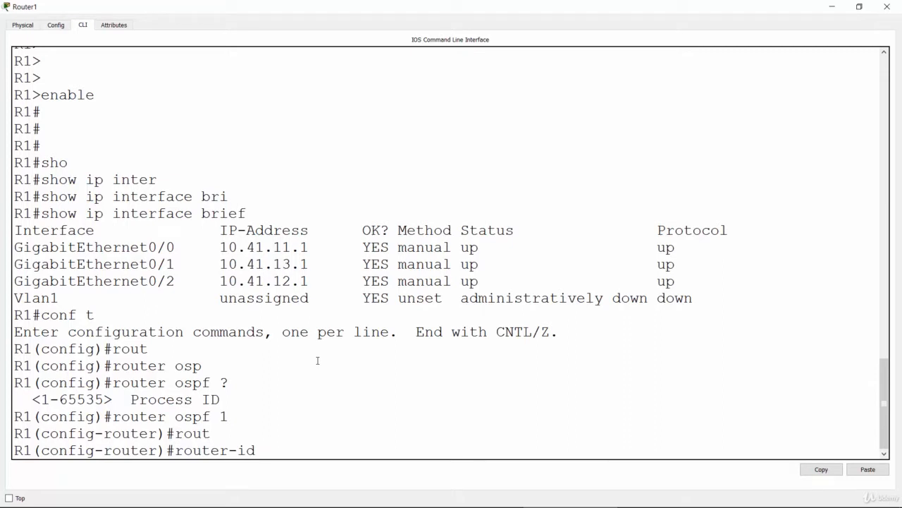
{"action": "type", "text": "1.1.1.1"}
{"action": "key", "text": "Return"}
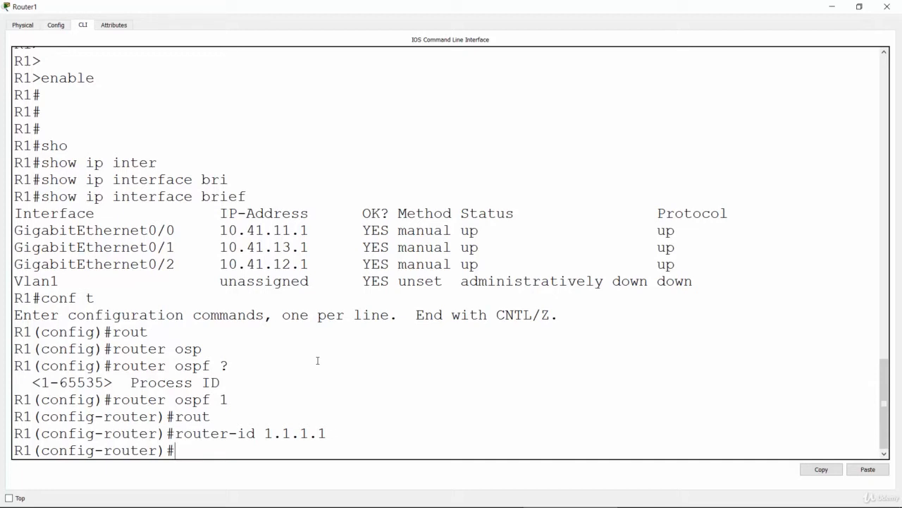
Advertise network 10.41.11.0 with wildcard mask 0.0.0.255 in OSPF area 0 on R1.
{"action": "type", "text": "net"}
{"action": "key", "text": "Tab"}
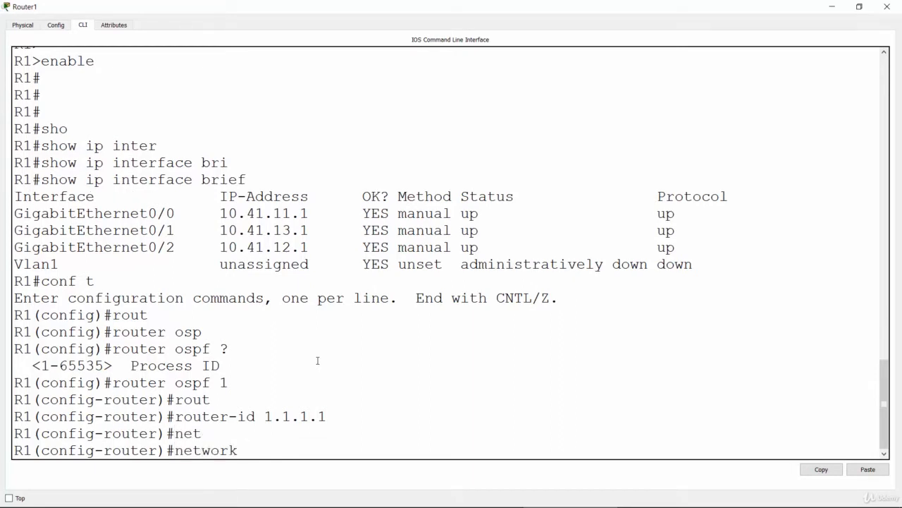
{"action": "type", "text": "10.41.11.0 0.0.0.255"}
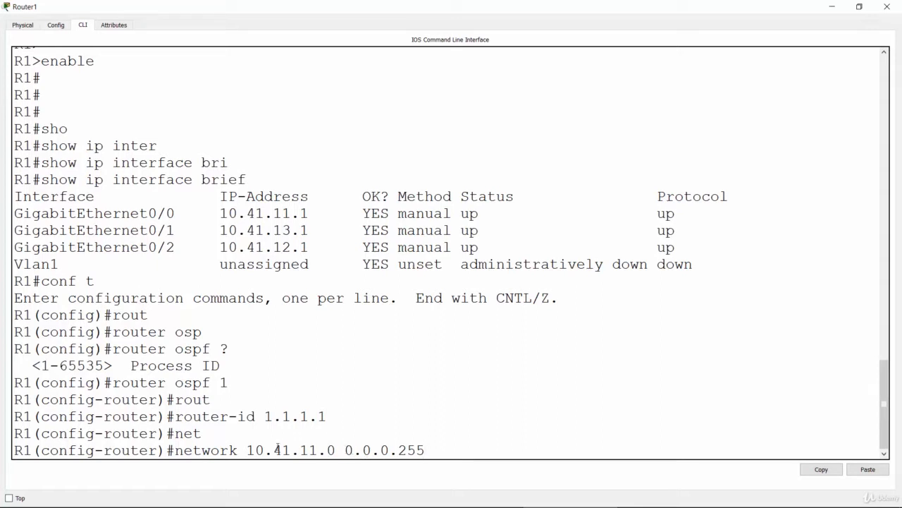
{"action": "left_click_drag", "start_coordinate": [248, 449], "coordinate": [319, 450]}
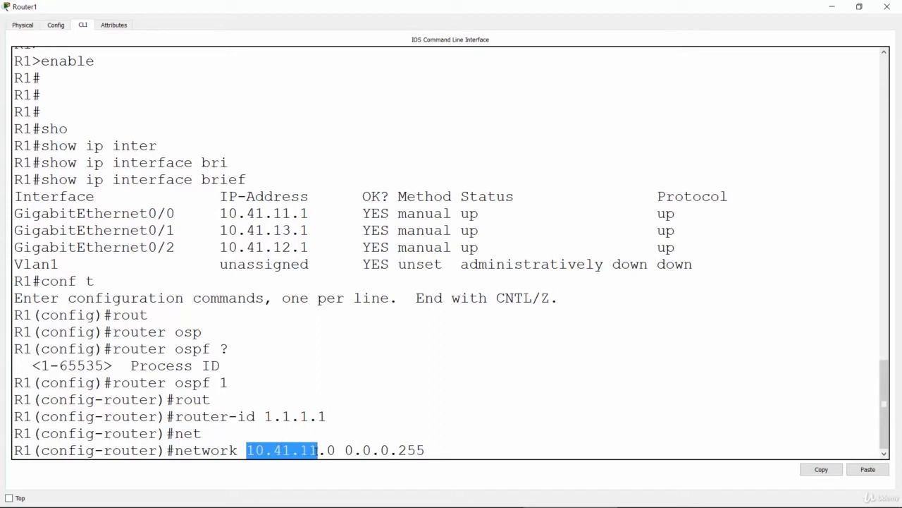
{"action": "left_click", "coordinate": [331, 451]}
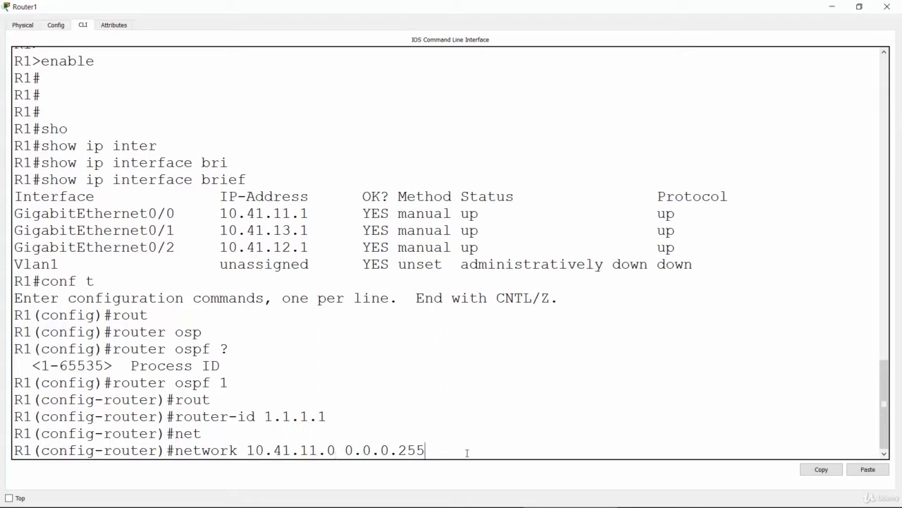
{"action": "type", "text": "area 0"}
{"action": "key", "text": "Return"}
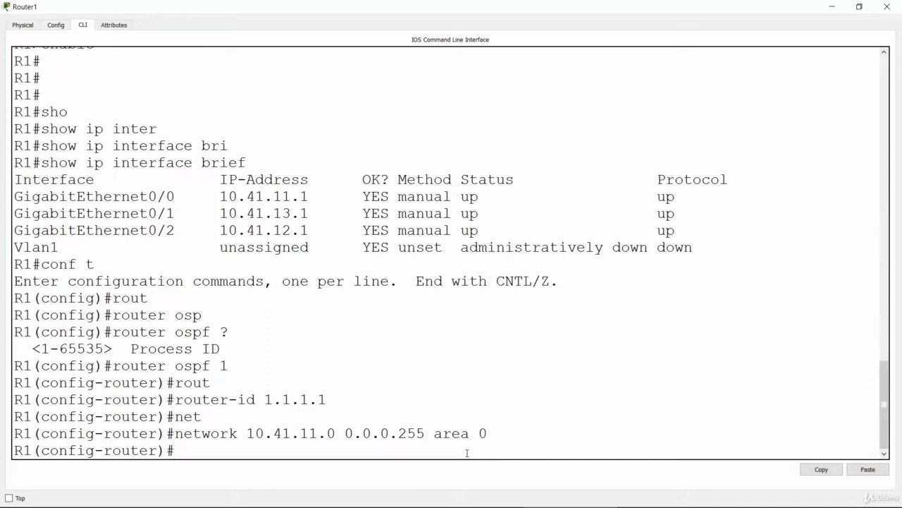
Advertise network 10.41.12.0 with wildcard mask 0.0.0.255 in area 0 on R1, reusing the previous network command.
{"action": "key", "text": "Up"}
{"action": "key", "text": "Left"}
{"action": "key", "text": "Left"}
{"action": "key", "text": "Left"}
{"action": "key", "text": "Left"}
{"action": "key", "text": "Left"}
{"action": "key", "text": "Left"}
{"action": "key", "text": "Left"}
{"action": "key", "text": "Left"}
{"action": "key", "text": "Left"}
{"action": "key", "text": "Left"}
{"action": "key", "text": "Left"}
{"action": "key", "text": "Left"}
{"action": "key", "text": "Left"}
{"action": "key", "text": "Left"}
{"action": "key", "text": "Left"}
{"action": "key", "text": "Left"}
{"action": "key", "text": "Left"}
{"action": "key", "text": "Left"}
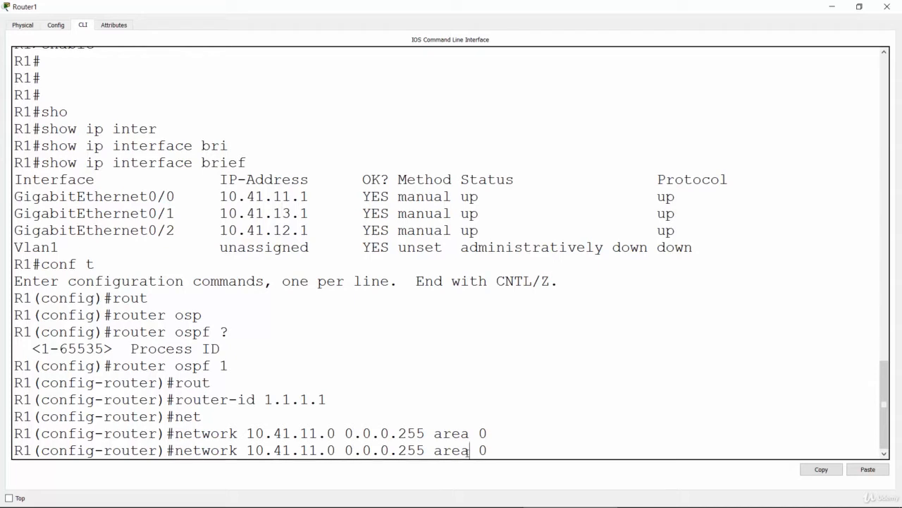
{"action": "key", "text": "Left"}
{"action": "key", "text": "BackSpace"}
{"action": "type", "text": "2"}
{"action": "key", "text": "Return"}
Advertise network 10.41.13.0 with wildcard mask 0.0.0.255 in area 0 on R1, reusing the previous network command.
{"action": "key", "text": "Up"}
{"action": "key", "text": "Left"}
{"action": "key", "text": "Left"}
{"action": "key", "text": "Left"}
{"action": "key", "text": "Left"}
{"action": "key", "text": "Left"}
{"action": "key", "text": "Left"}
{"action": "key", "text": "Left"}
{"action": "key", "text": "Left"}
{"action": "key", "text": "Left"}
{"action": "key", "text": "Left"}
{"action": "key", "text": "Left"}
{"action": "key", "text": "Left"}
{"action": "key", "text": "Left"}
{"action": "key", "text": "Left"}
{"action": "key", "text": "Left"}
{"action": "key", "text": "Left"}
{"action": "key", "text": "Left"}
{"action": "key", "text": "Left"}
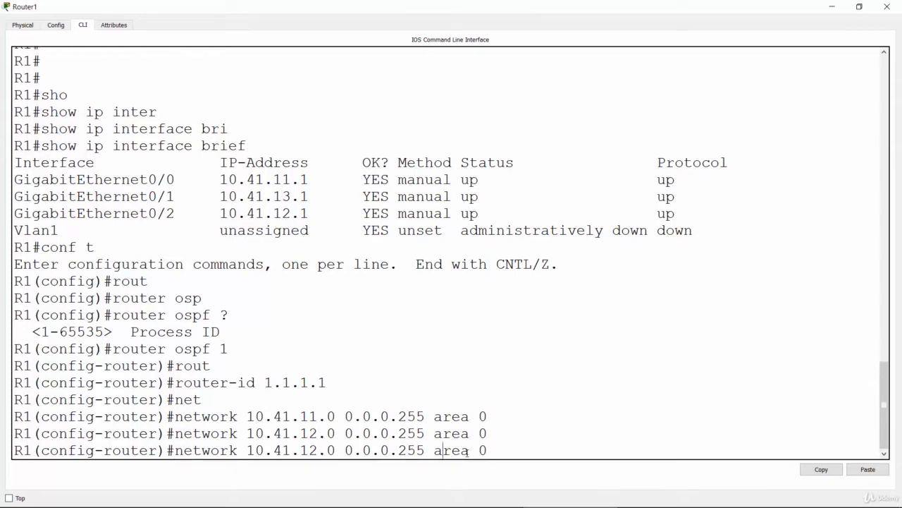
{"action": "key", "text": "Left"}
{"action": "key", "text": "BackSpace"}
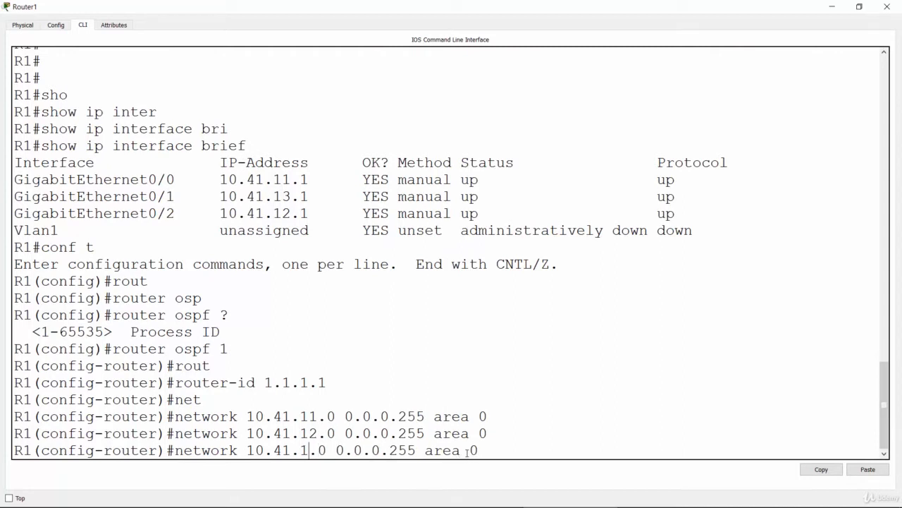
{"action": "type", "text": "3"}
{"action": "key", "text": "Return"}
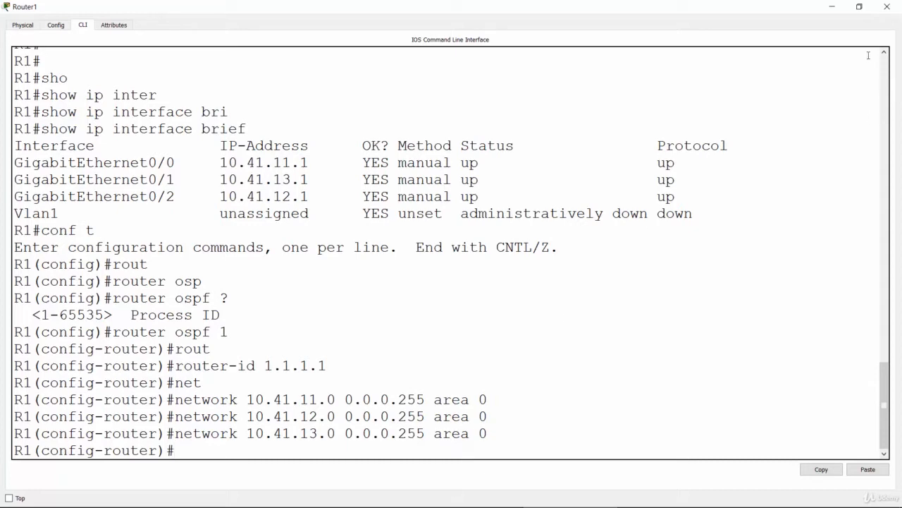
Minimize Router1's window, open Router2's command line maximized, and enter privileged mode with enable.
{"action": "left_click", "coordinate": [833, 7]}
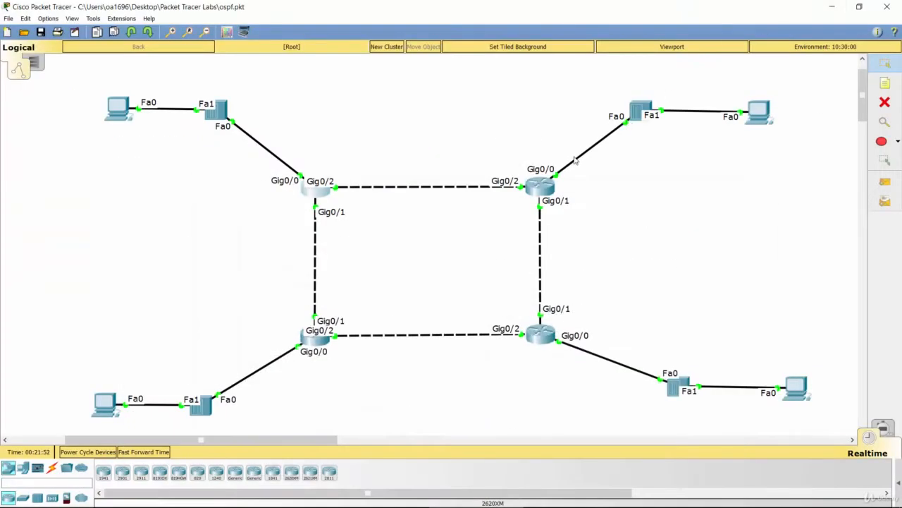
{"action": "left_click", "coordinate": [550, 187]}
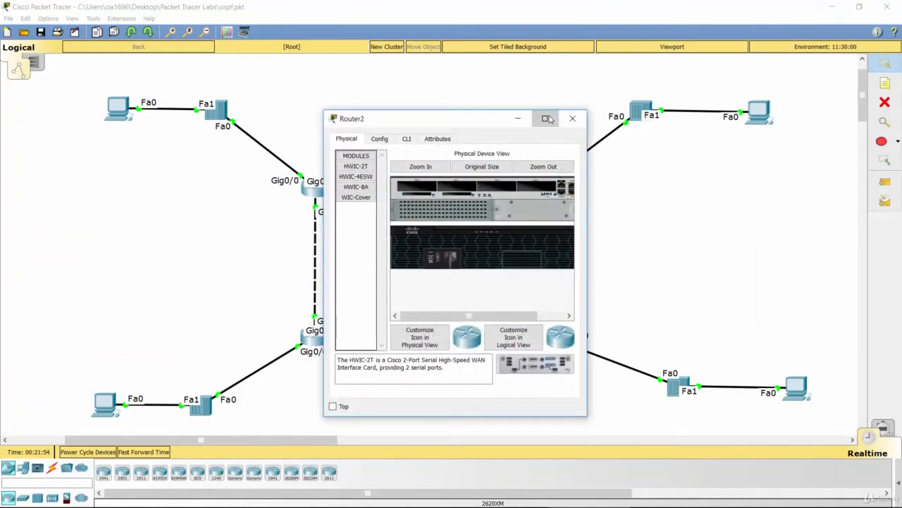
{"action": "left_click", "coordinate": [547, 118]}
{"action": "left_click", "coordinate": [84, 25]}
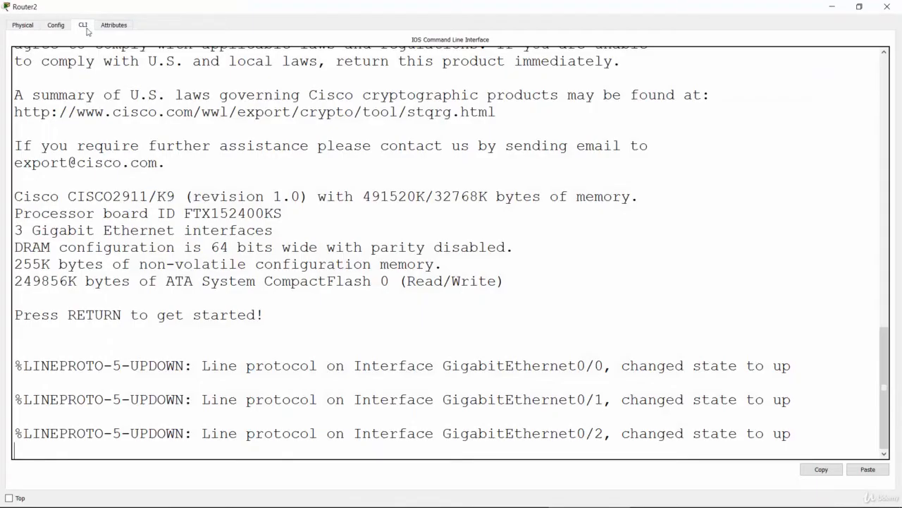
{"action": "key", "text": "Return"}
{"action": "key", "text": "Return"}
{"action": "key", "text": "Return"}
{"action": "key", "text": "Return"}
{"action": "type", "text": "enable"}
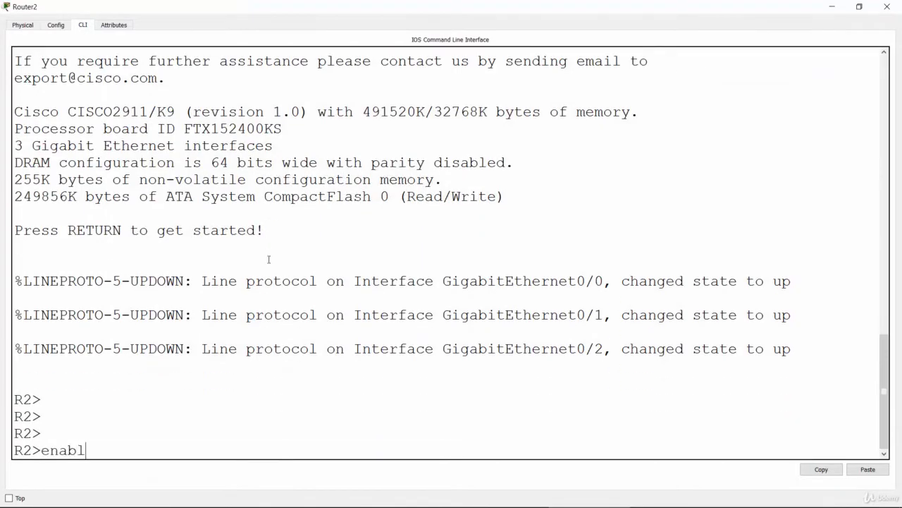
{"action": "key", "text": "Return"}
{"action": "key", "text": "Return"}
Display R2's interface addresses and status with show ip interface brief.
{"action": "type", "text": "sho"}
{"action": "key", "text": "Tab"}
{"action": "type", "text": "ip inter"}
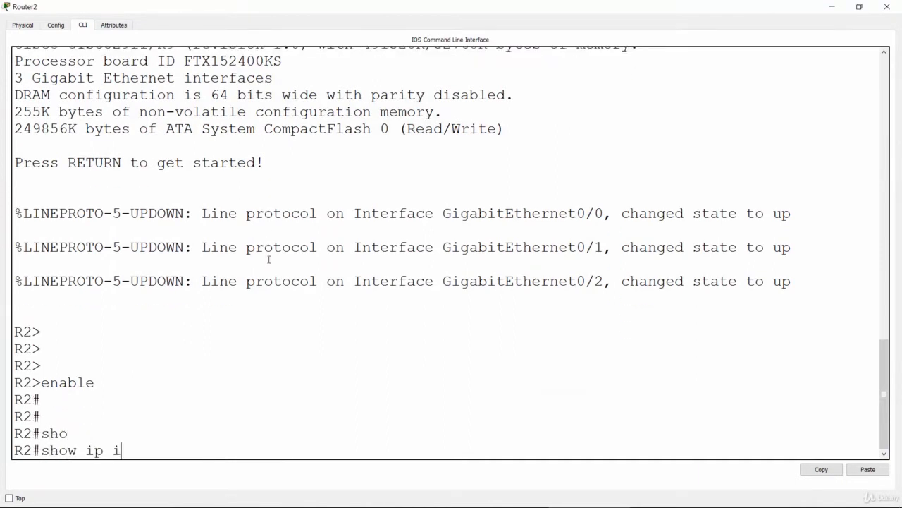
{"action": "key", "text": "Tab"}
{"action": "type", "text": "bri"}
{"action": "key", "text": "Tab"}
{"action": "key", "text": "Return"}
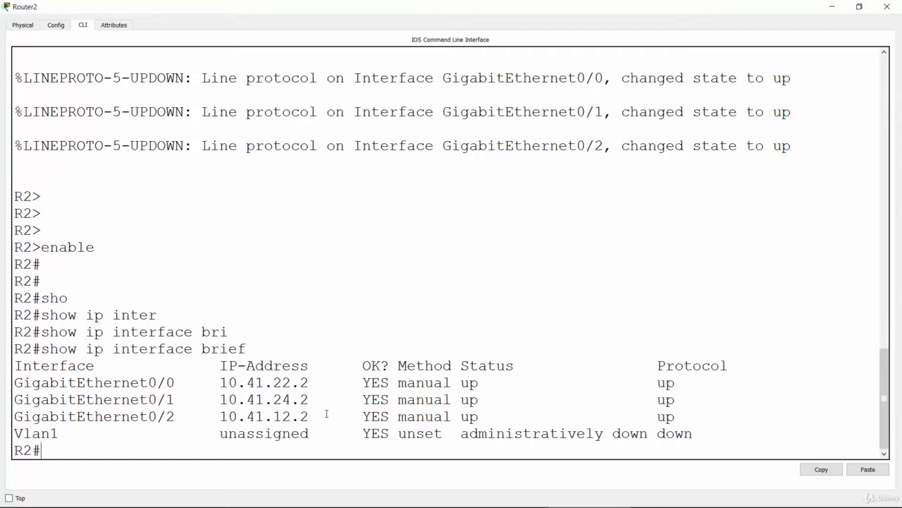
Enter global configuration mode on R2 and start OSPF routing with process ID 1.
{"action": "type", "text": "nf t"}
{"action": "key", "text": "Return"}
{"action": "type", "text": "router o"}
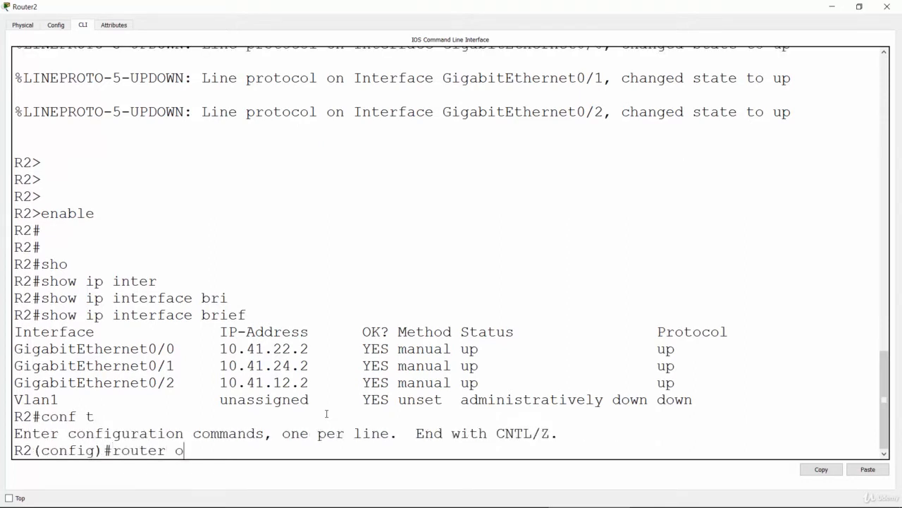
{"action": "type", "text": "spf 1"}
{"action": "key", "text": "Return"}
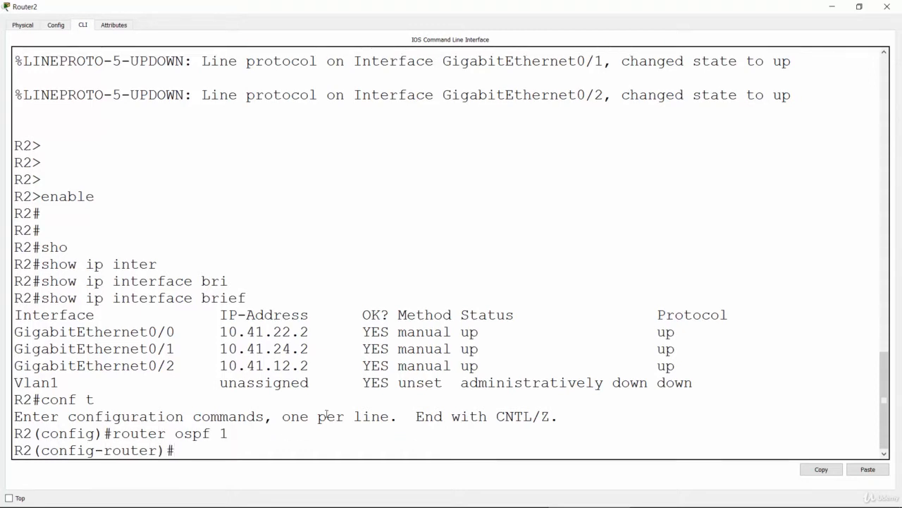
Set R2's OSPF router ID to 2.2.2.2.
{"action": "type", "text": "router"}
{"action": "key", "text": "Tab"}
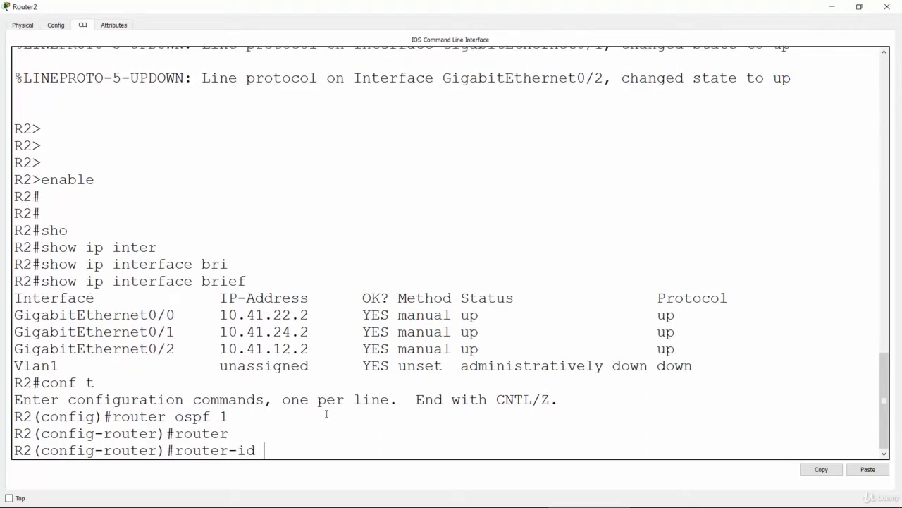
{"action": "type", "text": "1.1.1.1"}
{"action": "key", "text": "BackSpace"}
{"action": "key", "text": "BackSpace"}
{"action": "key", "text": "BackSpace"}
{"action": "key", "text": "BackSpace"}
{"action": "key", "text": "BackSpace"}
{"action": "key", "text": "BackSpace"}
{"action": "key", "text": "BackSpace"}
{"action": "type", "text": "2.2.2.2"}
{"action": "key", "text": "Return"}
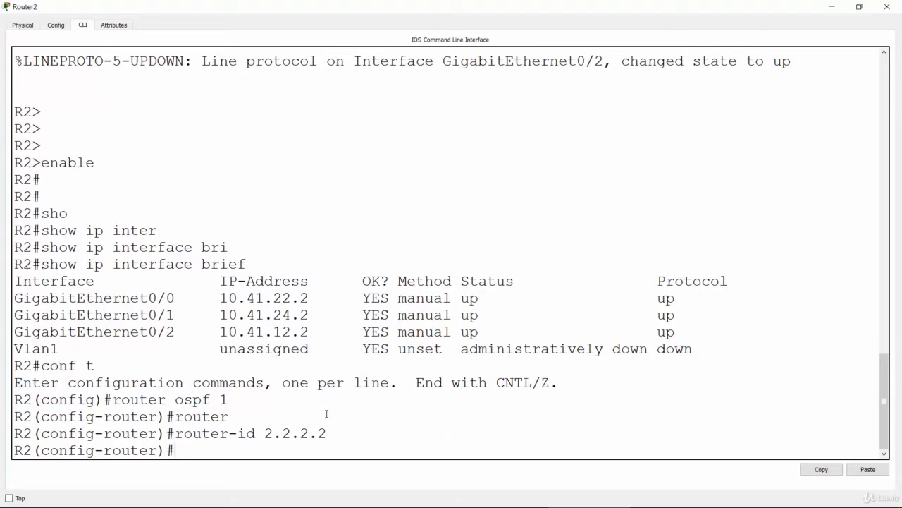
Advertise network 10.41.22.0 with wildcard mask 0.0.0.255 in OSPF area 0 on R2.
{"action": "type", "text": "net"}
{"action": "key", "text": "Tab"}
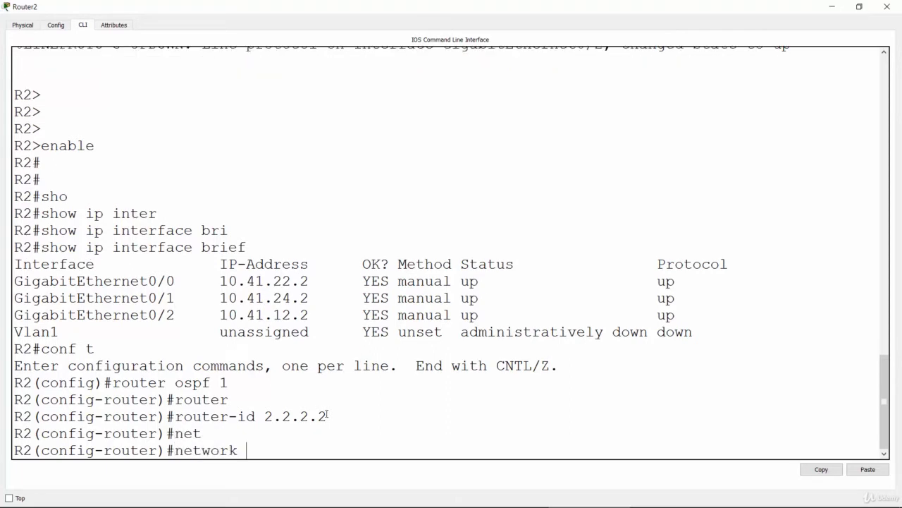
{"action": "type", "text": "10.41.22.0 0."}
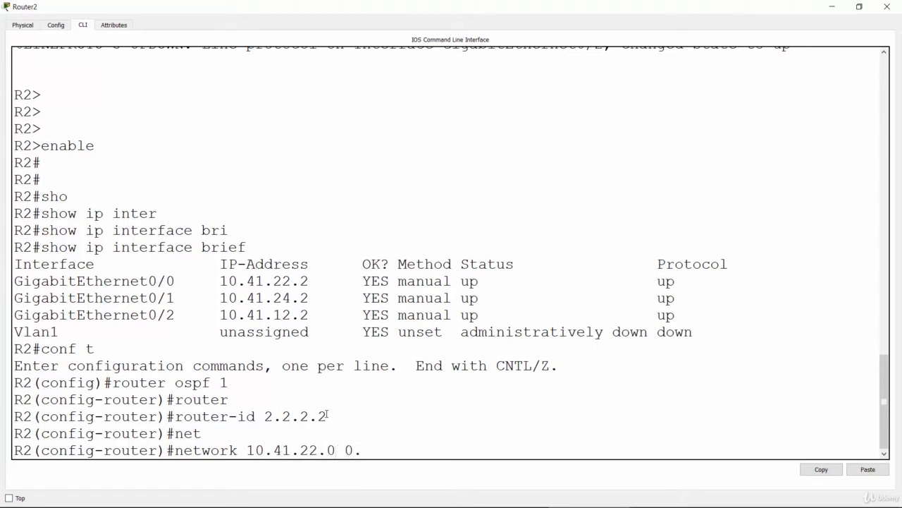
{"action": "type", "text": "0.0.255 area 0"}
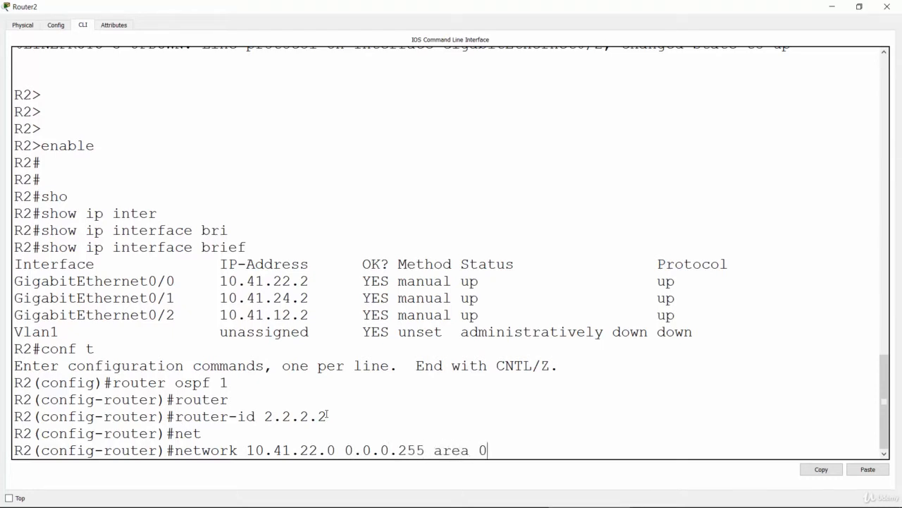
{"action": "key", "text": "Return"}
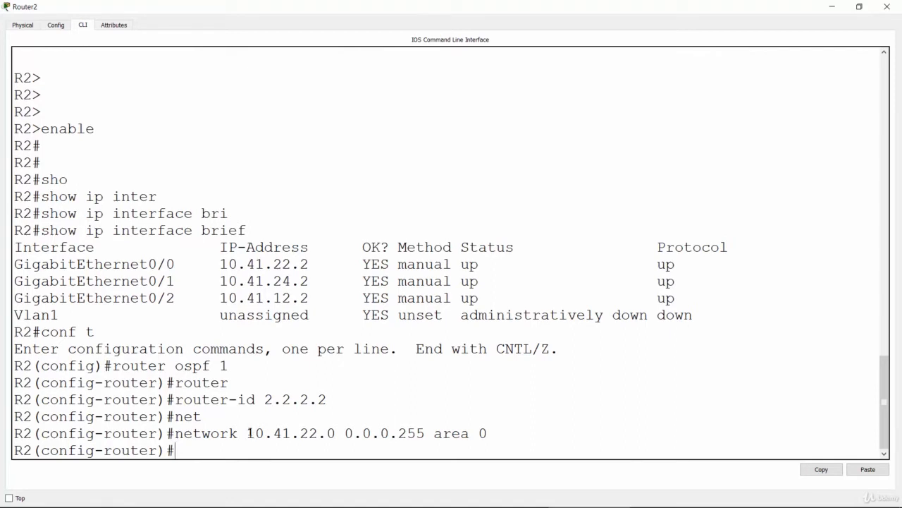
{"action": "left_click_drag", "start_coordinate": [248, 432], "coordinate": [334, 434]}
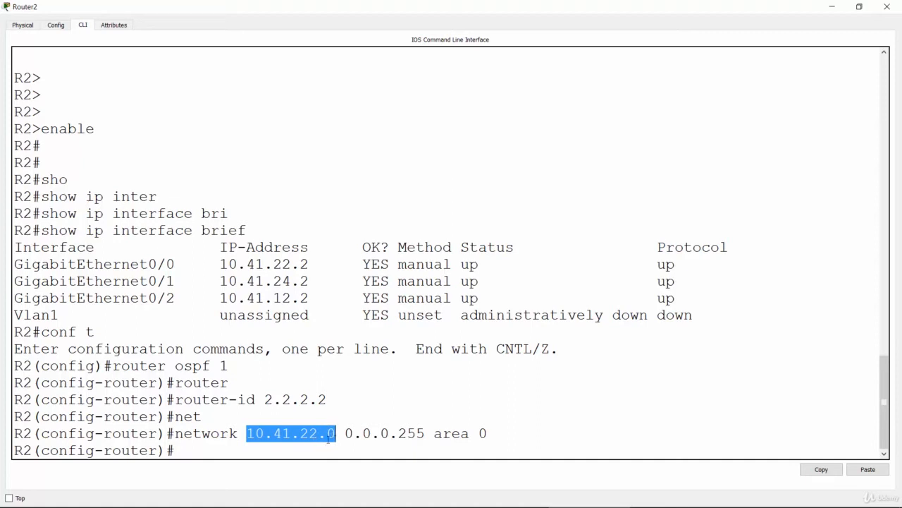
{"action": "left_click", "coordinate": [345, 432]}
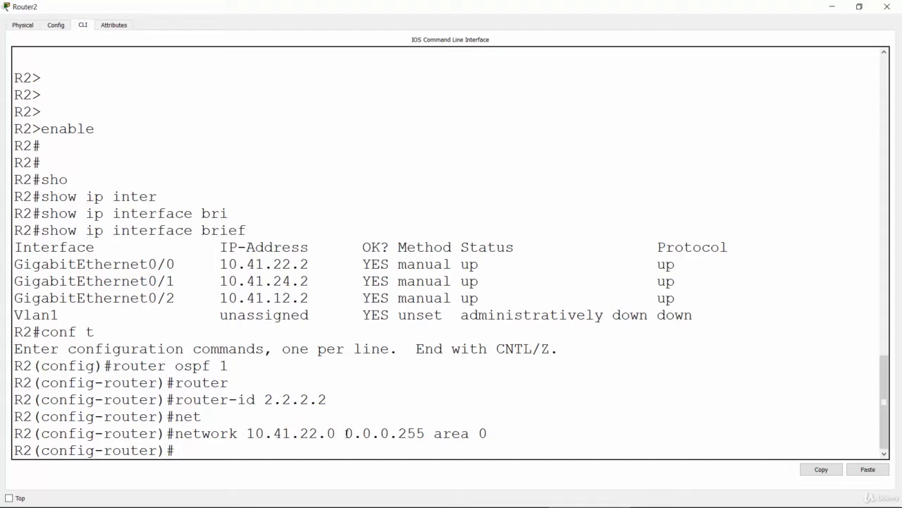
{"action": "left_click_drag", "start_coordinate": [345, 433], "coordinate": [424, 436]}
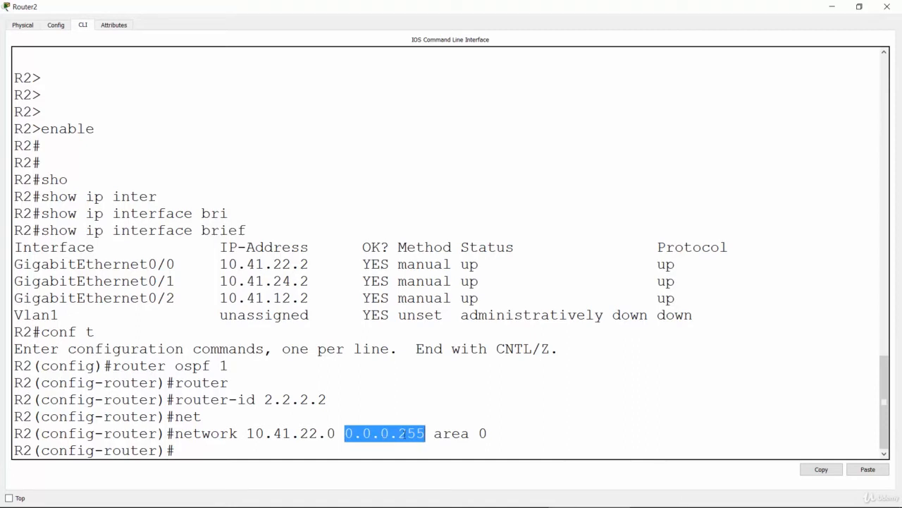
{"action": "left_click", "coordinate": [328, 388]}
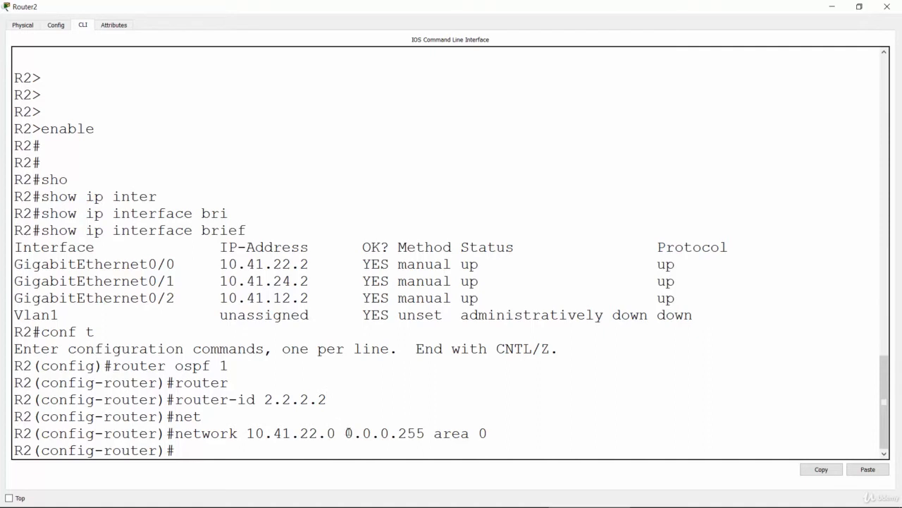
Examine the wildcard mask in R2's network statement for 10.41.22.0.
{"action": "left_click_drag", "start_coordinate": [346, 431], "coordinate": [382, 432]}
{"action": "left_click", "coordinate": [382, 433]}
{"action": "left_click_drag", "start_coordinate": [347, 433], "coordinate": [386, 432]}
{"action": "double_click", "coordinate": [411, 433]}
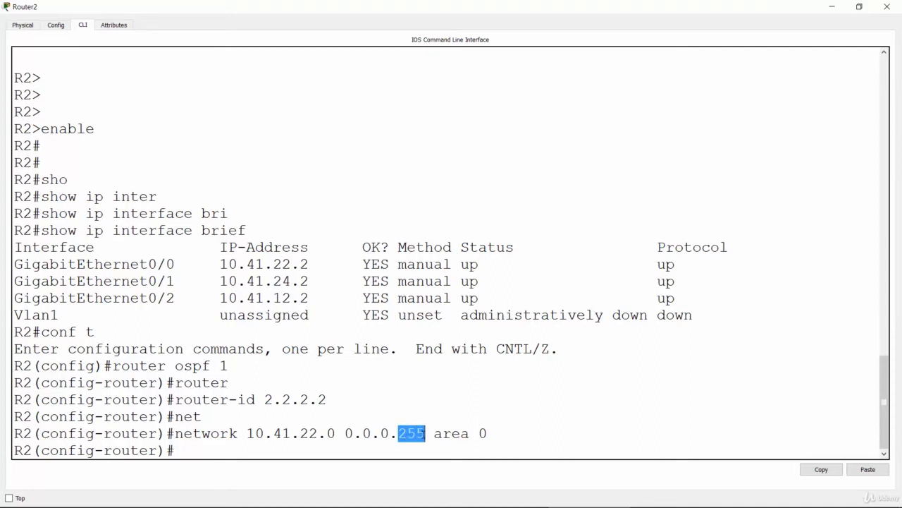
{"action": "left_click_drag", "start_coordinate": [347, 433], "coordinate": [424, 432]}
{"action": "left_click", "coordinate": [392, 386]}
Advertise network 10.41.12.0 with wildcard mask 0.0.0.255 in OSPF area 0 on R2.
{"action": "key", "text": "Up"}
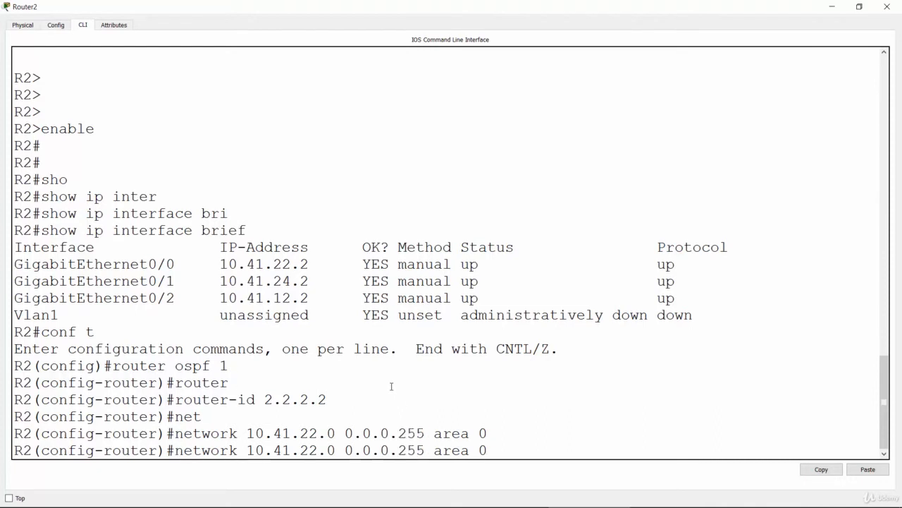
{"action": "key", "text": "Left"}
{"action": "key", "text": "BackSpace"}
{"action": "type", "text": "1"}
{"action": "key", "text": "Return"}
Advertise network 10.41.24.0 with wildcard mask 0.0.0.255 in OSPF area 0 on R2.
{"action": "key", "text": "Up"}
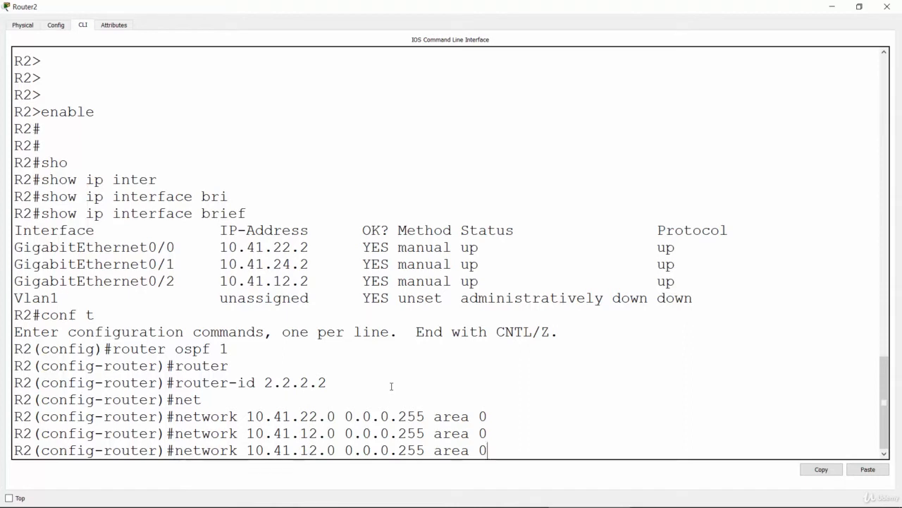
{"action": "key", "text": "Left"}
{"action": "key", "text": "Left"}
{"action": "key", "text": "Left"}
{"action": "key", "text": "Left"}
{"action": "key", "text": "Left"}
{"action": "key", "text": "Left"}
{"action": "key", "text": "Left"}
{"action": "key", "text": "Left"}
{"action": "key", "text": "Left"}
{"action": "key", "text": "Left"}
{"action": "key", "text": "Left"}
{"action": "key", "text": "Left"}
{"action": "key", "text": "Left"}
{"action": "key", "text": "Left"}
{"action": "key", "text": "Left"}
{"action": "key", "text": "Left"}
{"action": "key", "text": "Left"}
{"action": "key", "text": "Left"}
{"action": "key", "text": "Left"}
{"action": "key", "text": "BackSpace"}
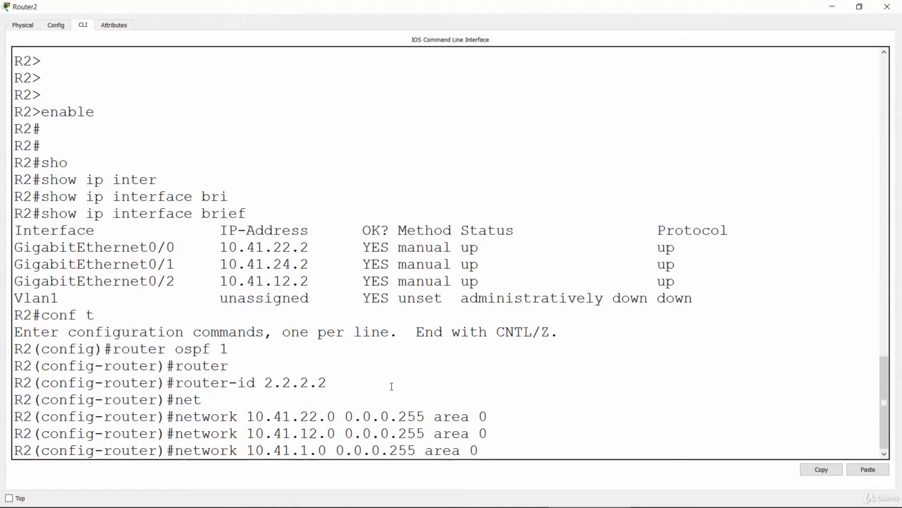
{"action": "key", "text": "BackSpace"}
{"action": "type", "text": "24"}
{"action": "key", "text": "Return"}
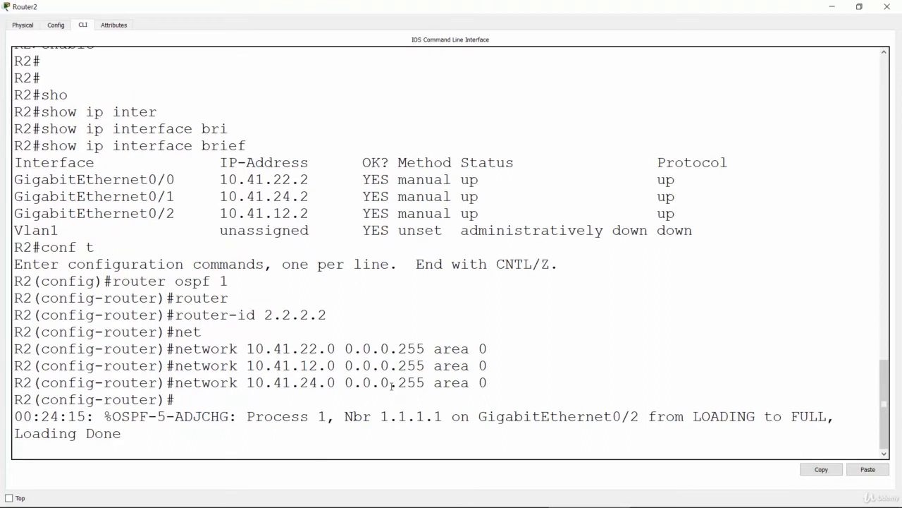
{"action": "key", "text": "Return"}
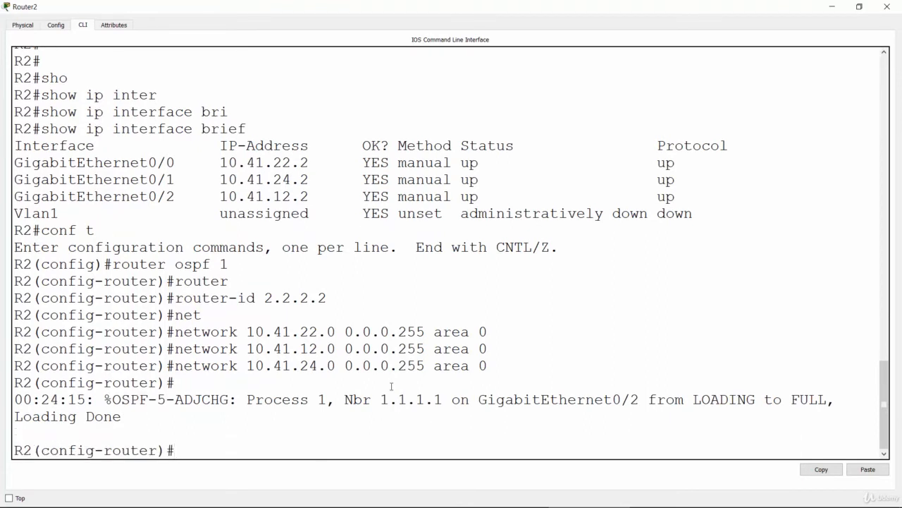
Review R2's network statements and the OSPF adjacency message, including the neighbor's router ID.
{"action": "left_click_drag", "start_coordinate": [174, 331], "coordinate": [355, 348]}
{"action": "left_click_drag", "start_coordinate": [28, 450], "coordinate": [16, 450]}
{"action": "left_click_drag", "start_coordinate": [113, 399], "coordinate": [230, 400]}
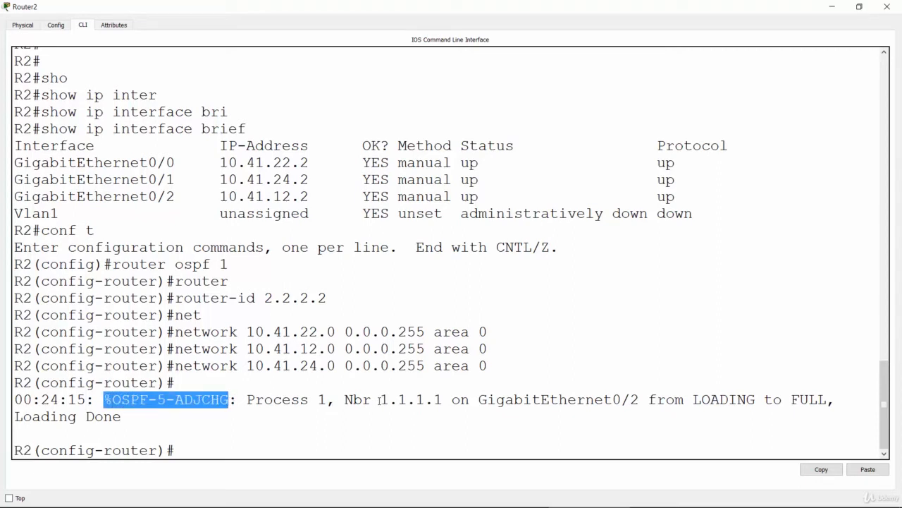
{"action": "left_click_drag", "start_coordinate": [383, 399], "coordinate": [444, 399]}
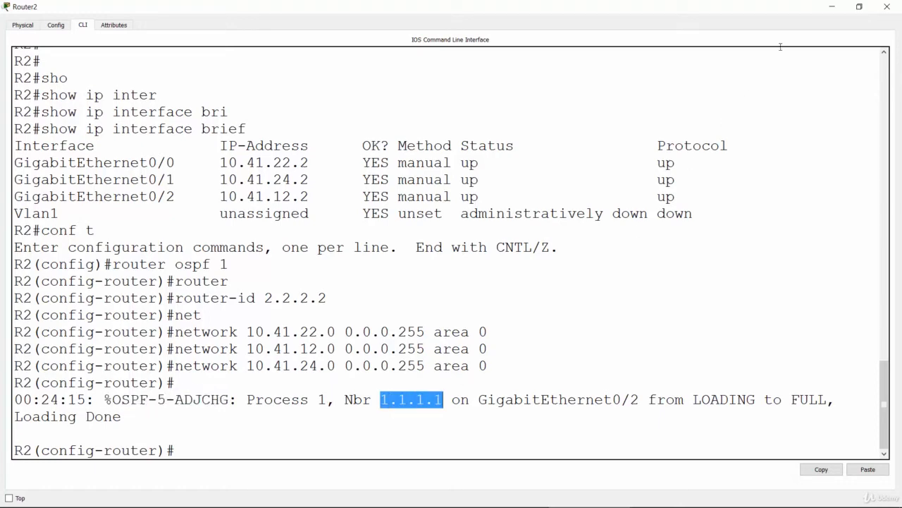
Leave R2's window, open the command line of Router3 in the topology, and enter privileged EXEC mode.
{"action": "left_click", "coordinate": [831, 7]}
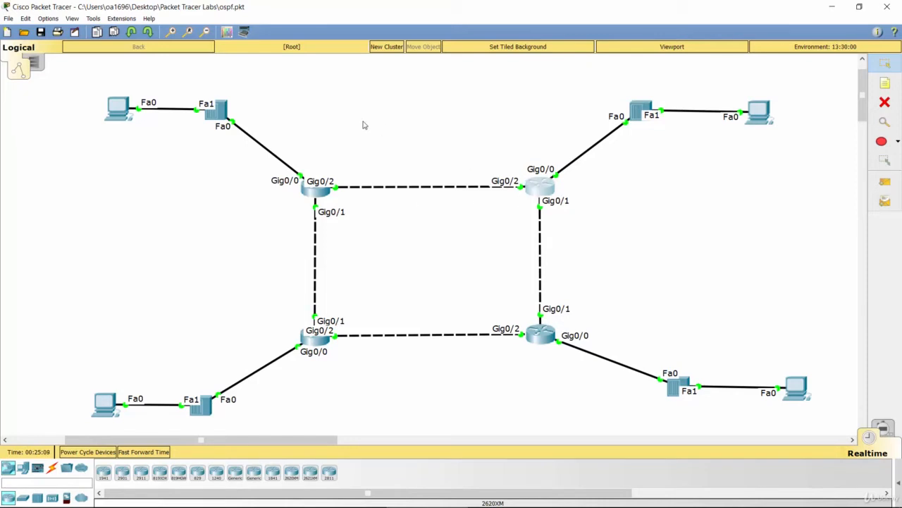
{"action": "key", "text": "alt+Tab"}
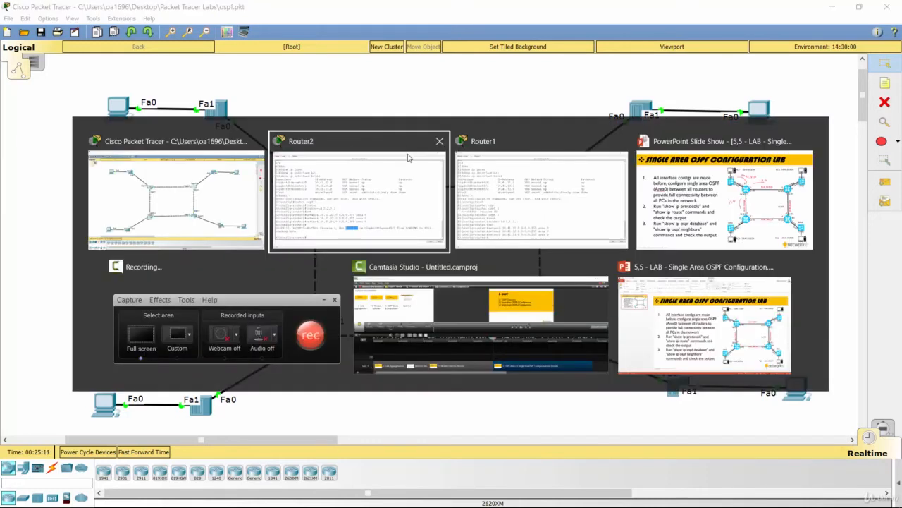
{"action": "left_click", "coordinate": [238, 168]}
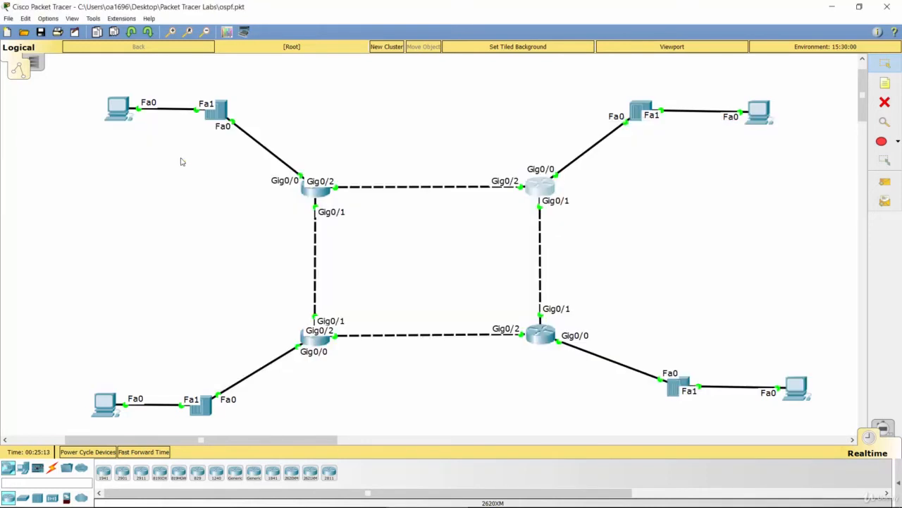
{"action": "left_click", "coordinate": [314, 337]}
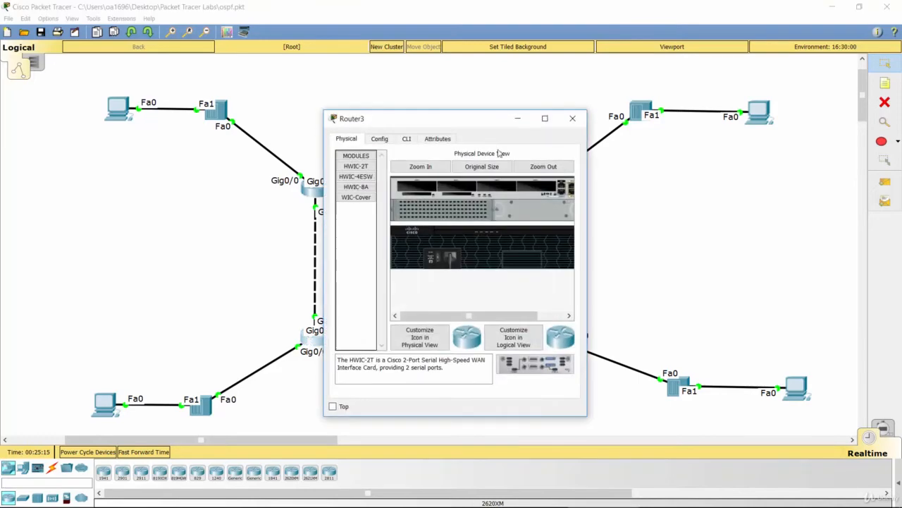
{"action": "left_click", "coordinate": [547, 119]}
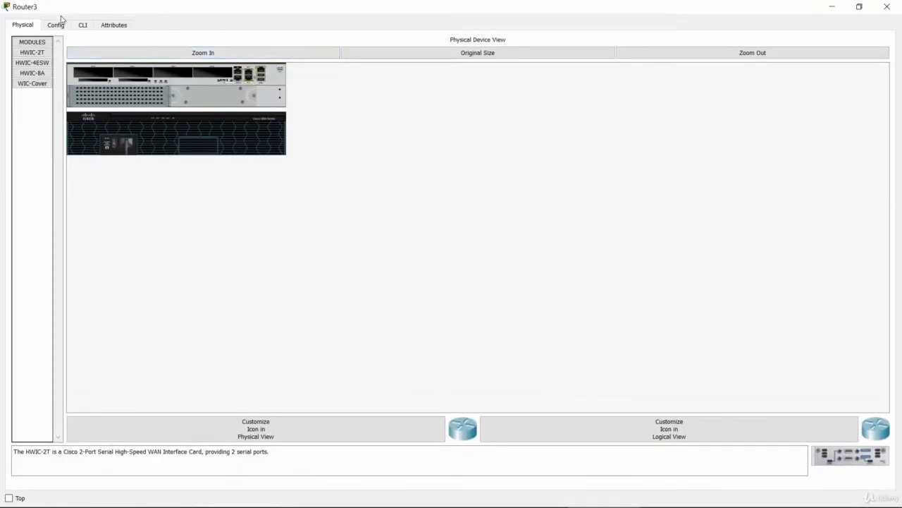
{"action": "left_click", "coordinate": [82, 26]}
{"action": "key", "text": "Return"}
{"action": "key", "text": "Return"}
{"action": "key", "text": "Return"}
{"action": "type", "text": "ena"}
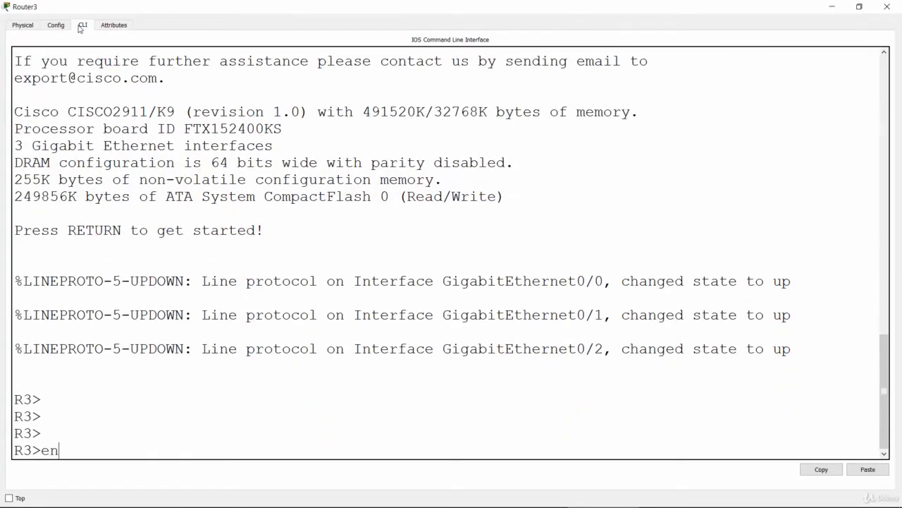
{"action": "key", "text": "Return"}
Enter global configuration mode on R3 and start OSPF routing with process ID 1.
{"action": "type", "text": "conf t"}
{"action": "key", "text": "Return"}
{"action": "type", "text": "ro"}
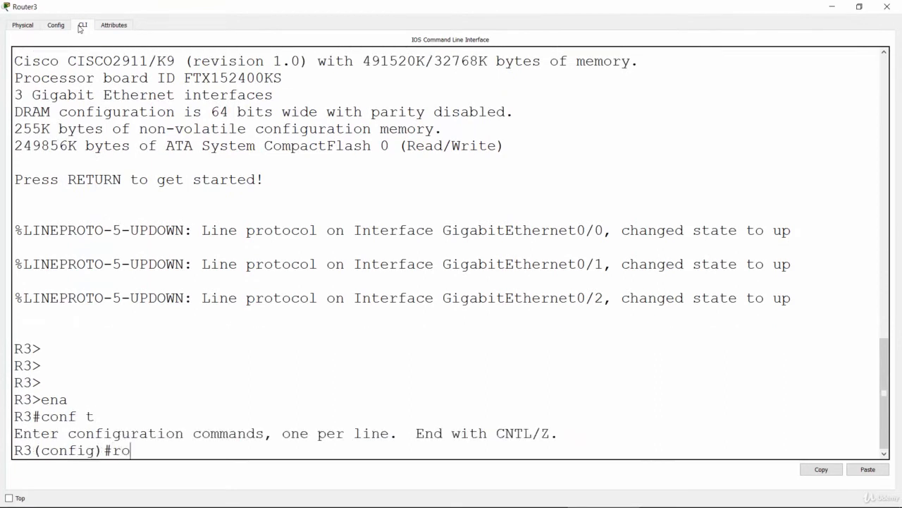
{"action": "type", "text": "uter ospf 1"}
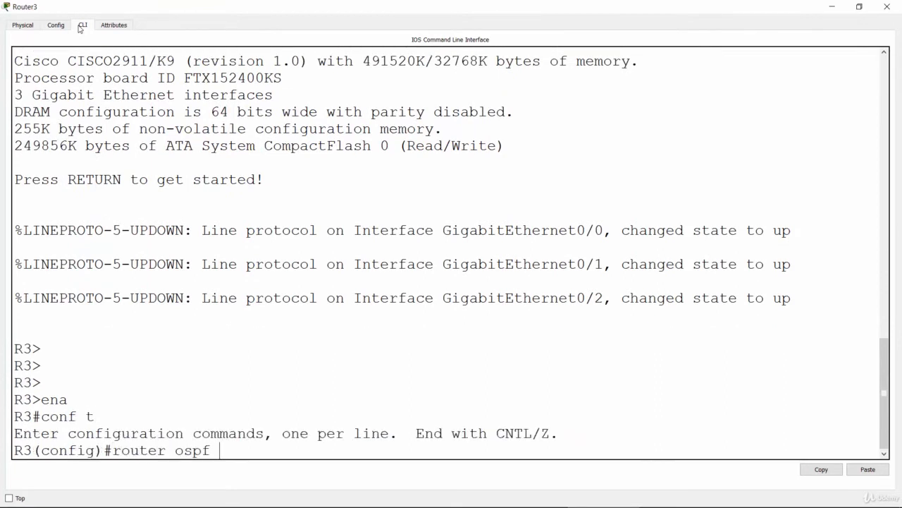
{"action": "key", "text": "Return"}
Set R3's OSPF router ID to 3.3.3.3.
{"action": "type", "text": "router)#"}
{"action": "key", "text": "Tab"}
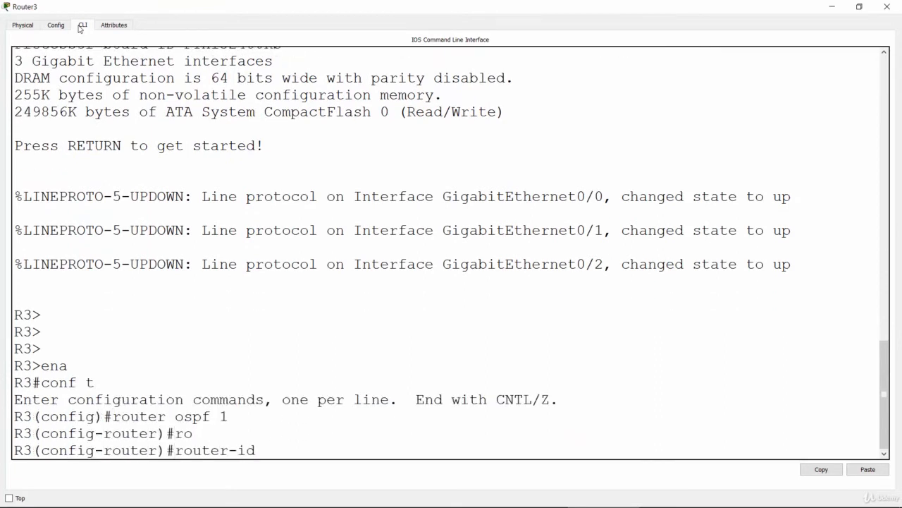
{"action": "type", "text": "3.3.3.3"}
{"action": "key", "text": "Return"}
{"action": "key", "text": "Return"}
{"action": "key", "text": "Return"}
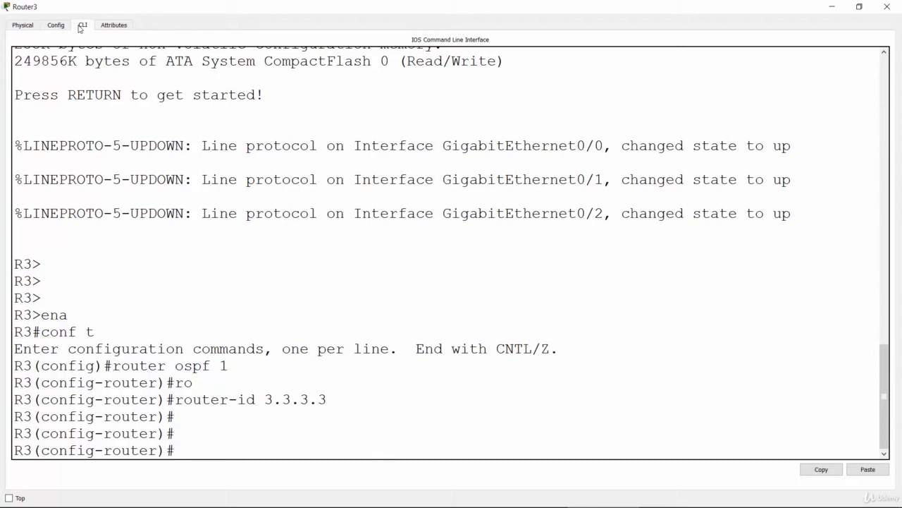
Display R3's interface addresses and status from router configuration mode with do show ip interface brief.
{"action": "type", "text": "do show ip"}
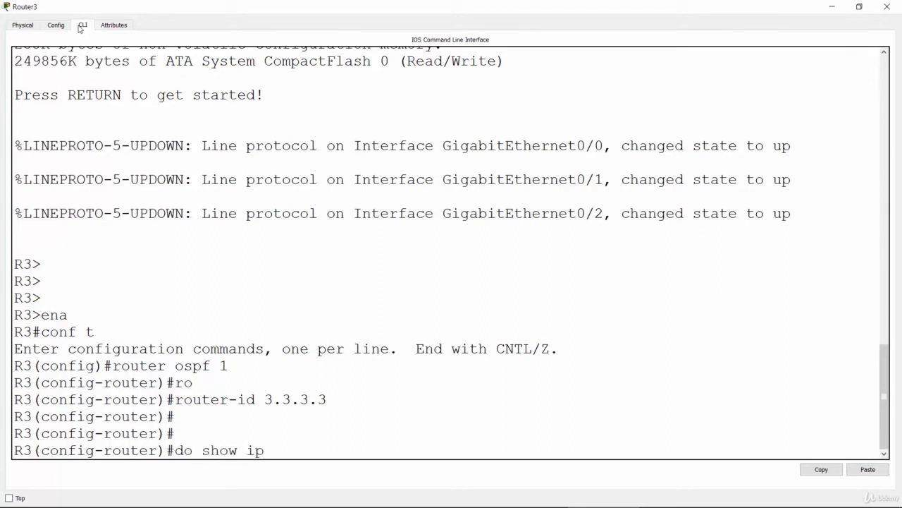
{"action": "type", "text": " interface brief"}
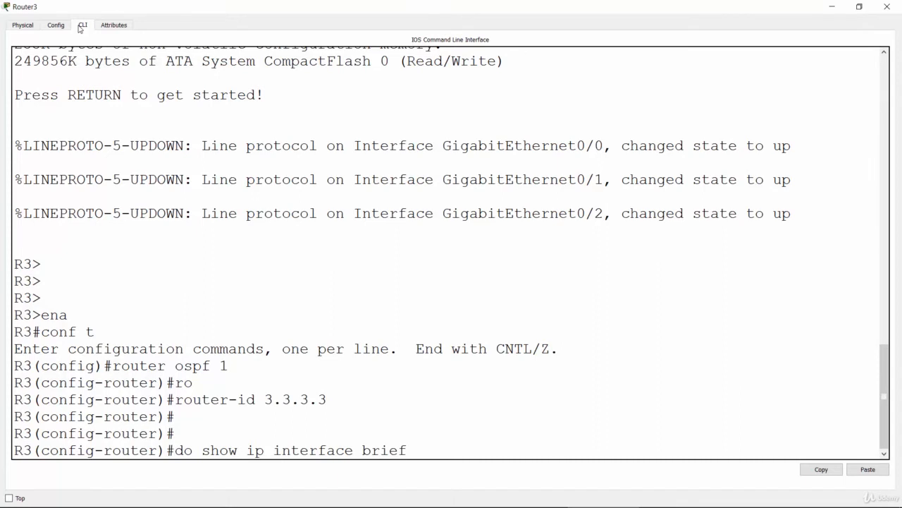
{"action": "key", "text": "Return"}
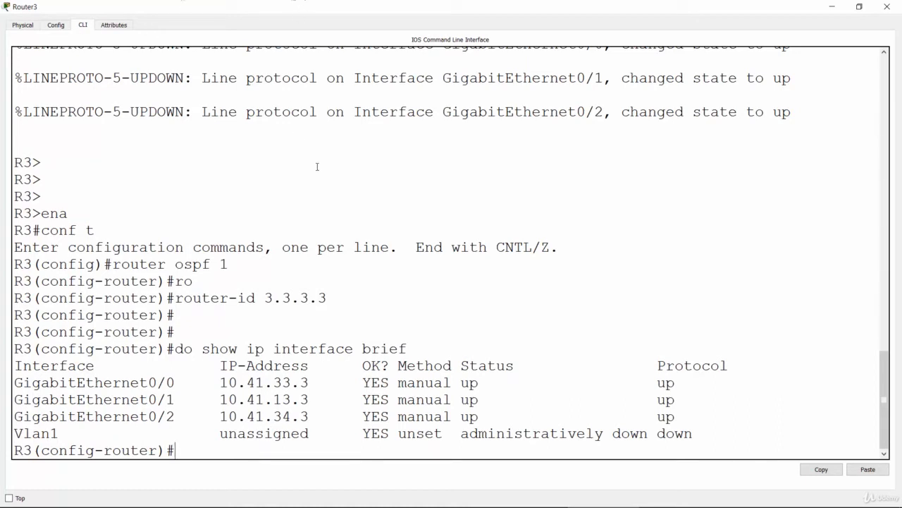
Advertise network 10.41.33.0 with wildcard mask 0.0.0.255 in OSPF area 0 on R3.
{"action": "type", "text": "net"}
{"action": "key", "text": "Tab"}
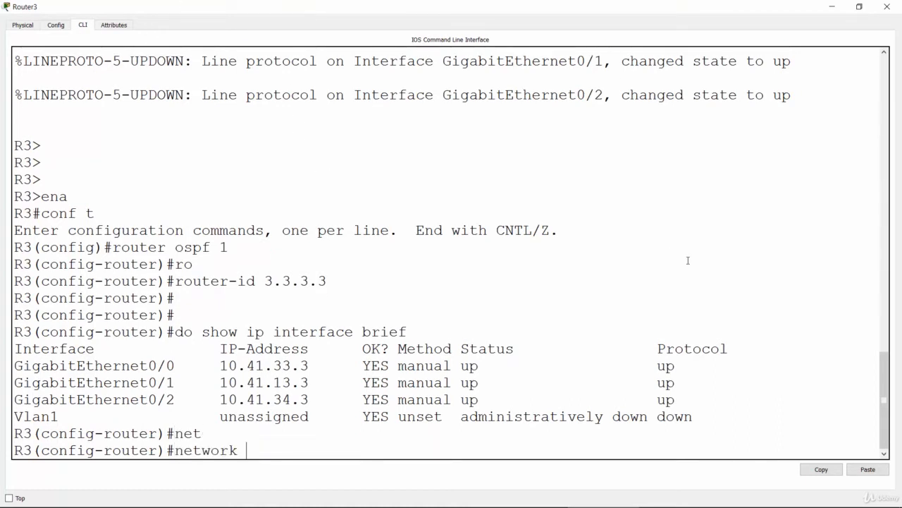
{"action": "type", "text": "osp"}
{"action": "key", "text": "Tab"}
{"action": "key", "text": "BackSpace"}
{"action": "key", "text": "BackSpace"}
{"action": "key", "text": "BackSpace"}
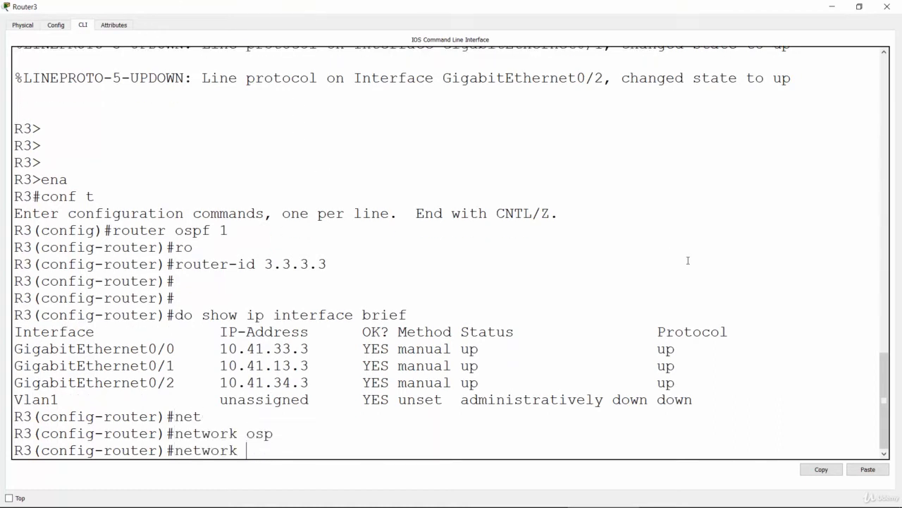
{"action": "type", "text": "10.41.33.0 0.0.0"}
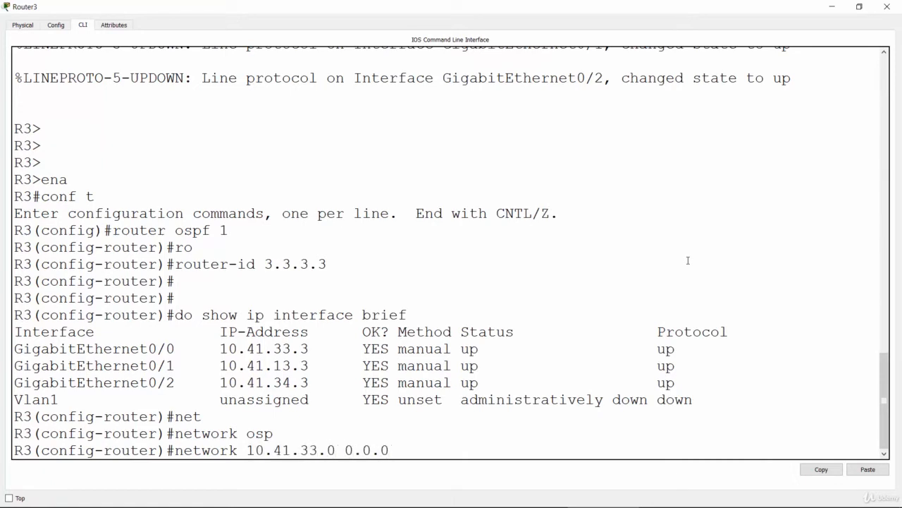
{"action": "type", "text": ".255 area 0"}
{"action": "key", "text": "Return"}
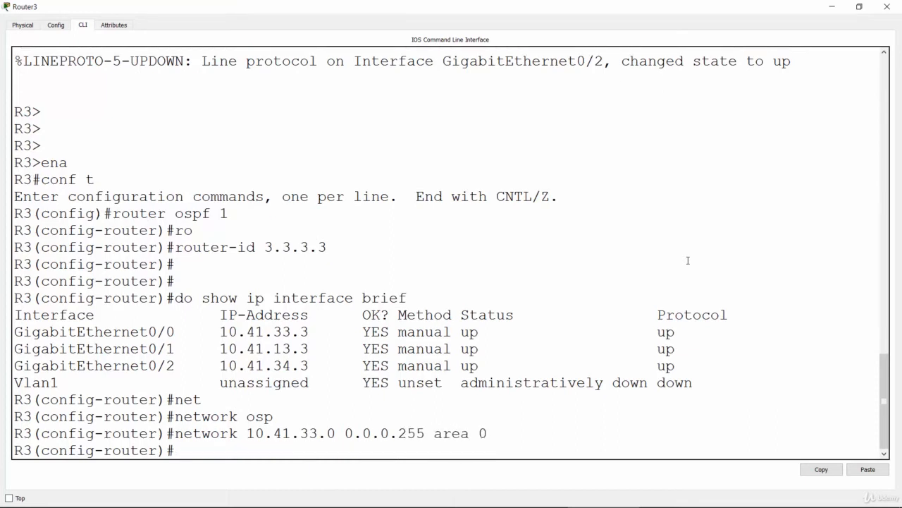
Advertise network 10.41.13.0 with wildcard mask 0.0.0.255 in OSPF area 0 on R3.
{"action": "key", "text": "Up"}
{"action": "key", "text": "Left"}
{"action": "key", "text": "Left"}
{"action": "key", "text": "Left"}
{"action": "key", "text": "Left"}
{"action": "key", "text": "Left"}
{"action": "key", "text": "Left"}
{"action": "key", "text": "Left"}
{"action": "key", "text": "Left"}
{"action": "key", "text": "Left"}
{"action": "key", "text": "Left"}
{"action": "key", "text": "Left"}
{"action": "key", "text": "Left"}
{"action": "key", "text": "Left"}
{"action": "key", "text": "Left"}
{"action": "key", "text": "Left"}
{"action": "key", "text": "Left"}
{"action": "key", "text": "Left"}
{"action": "key", "text": "Left"}
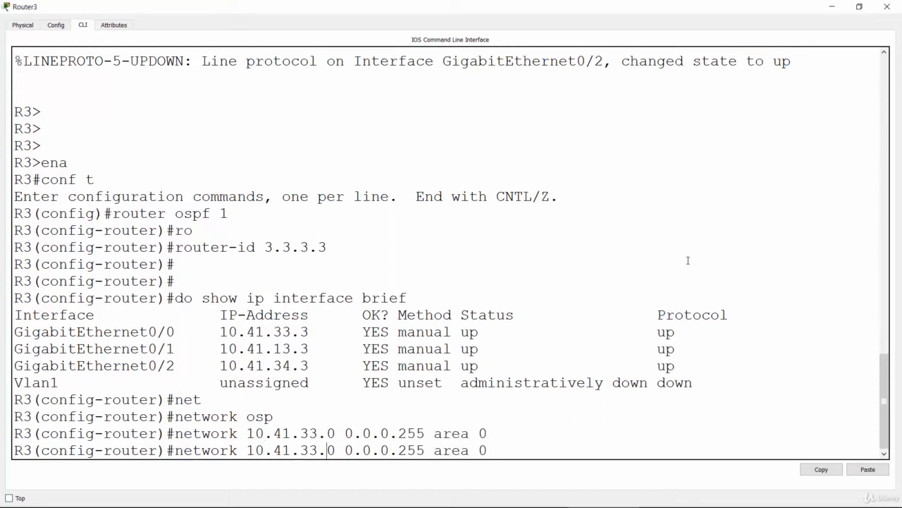
{"action": "key", "text": "Left"}
{"action": "type", "text": "1"}
{"action": "key", "text": "BackSpace"}
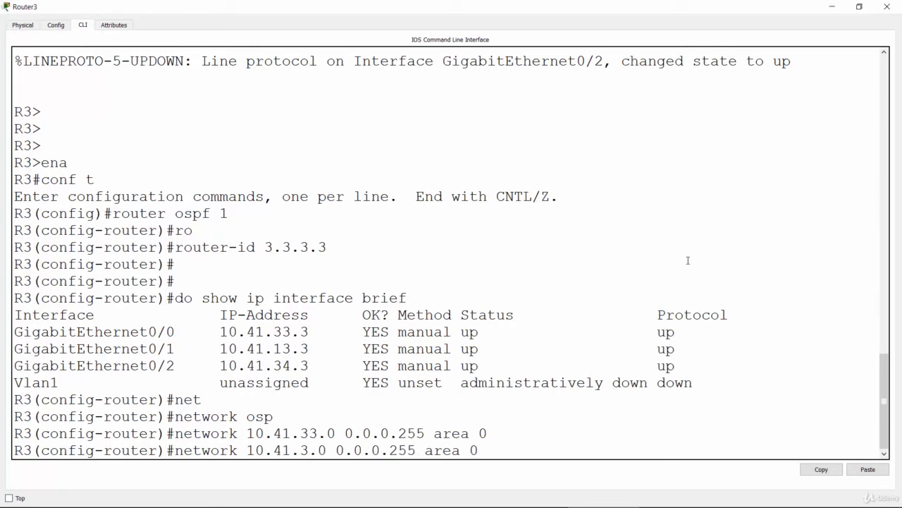
{"action": "key", "text": "Left"}
{"action": "key", "text": "Delete"}
{"action": "type", "text": "1"}
{"action": "key", "text": "Return"}
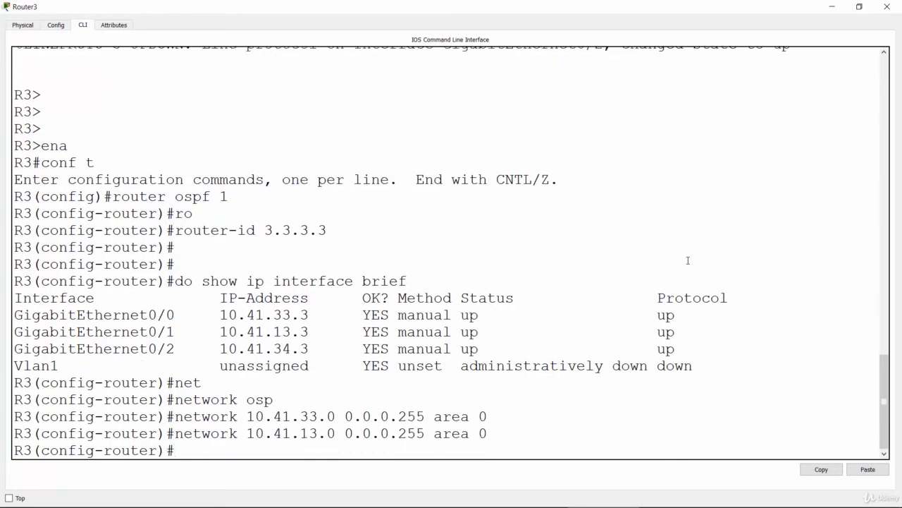
Advertise network 10.41.34.0 with wildcard mask 0.0.0.255 in OSPF area 0 on R3.
{"action": "key", "text": "Up"}
{"action": "key", "text": "Left"}
{"action": "key", "text": "Left"}
{"action": "key", "text": "Left"}
{"action": "key", "text": "Left"}
{"action": "key", "text": "Left"}
{"action": "key", "text": "Left"}
{"action": "key", "text": "Left"}
{"action": "key", "text": "Left"}
{"action": "key", "text": "Left"}
{"action": "key", "text": "Left"}
{"action": "key", "text": "Left"}
{"action": "key", "text": "Left"}
{"action": "key", "text": "Left"}
{"action": "key", "text": "Left"}
{"action": "key", "text": "Left"}
{"action": "key", "text": "Left"}
{"action": "key", "text": "Left"}
{"action": "key", "text": "Left"}
{"action": "key", "text": "Left"}
{"action": "key", "text": "Left"}
{"action": "key", "text": "Right"}
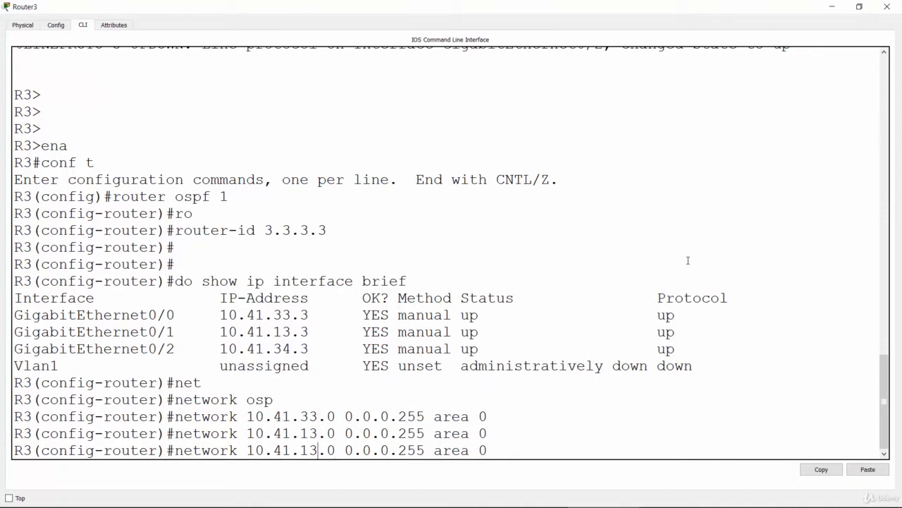
{"action": "key", "text": "BackSpace"}
{"action": "key", "text": "BackSpace"}
{"action": "type", "text": "34"}
{"action": "key", "text": "Return"}
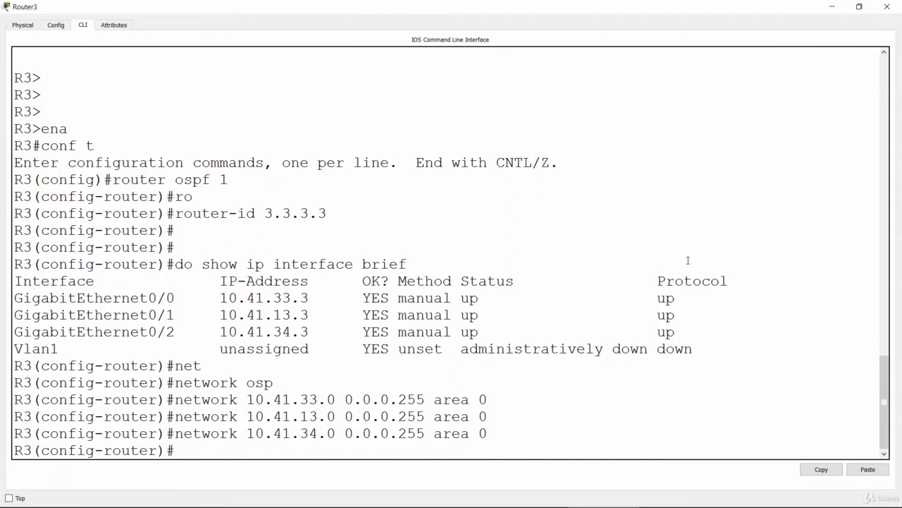
{"action": "key", "text": "Return"}
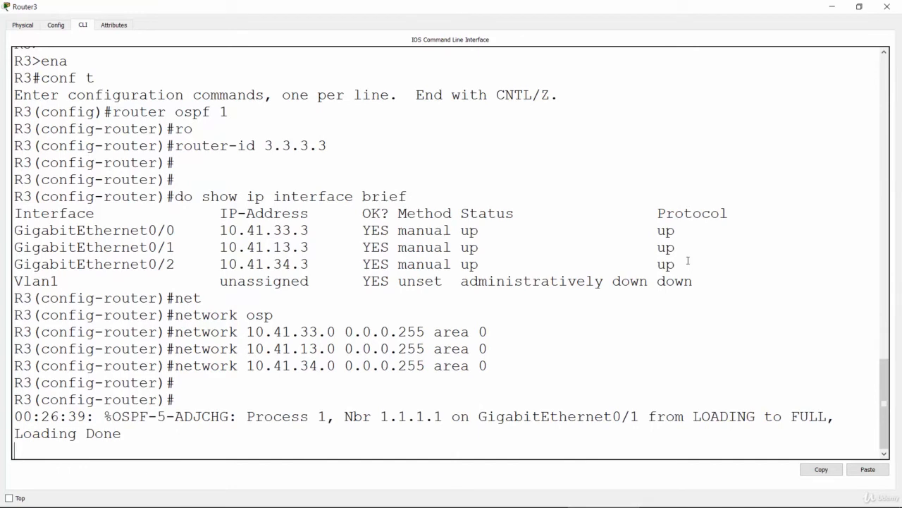
Leave R3's window, open the command line of Router4 in the topology, and enter privileged EXEC mode.
{"action": "left_click", "coordinate": [829, 8]}
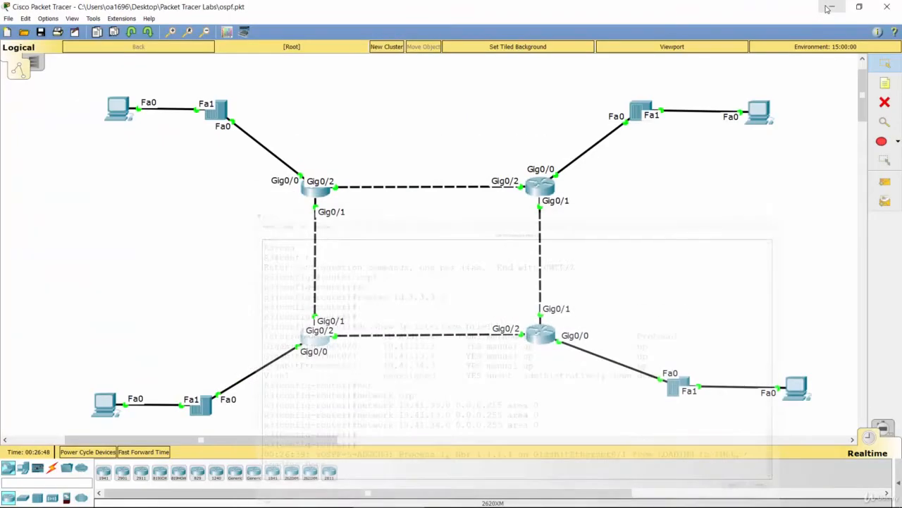
{"action": "left_click", "coordinate": [552, 346]}
{"action": "left_click", "coordinate": [543, 118]}
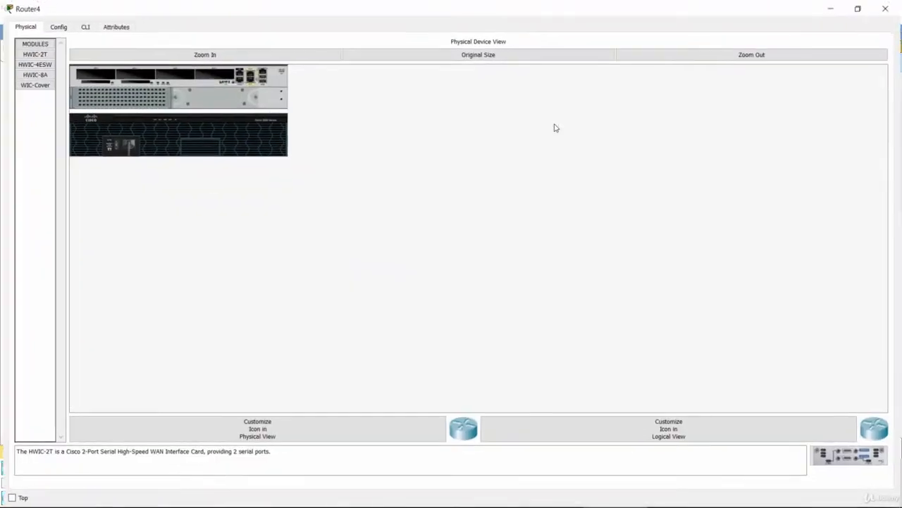
{"action": "left_click", "coordinate": [82, 24]}
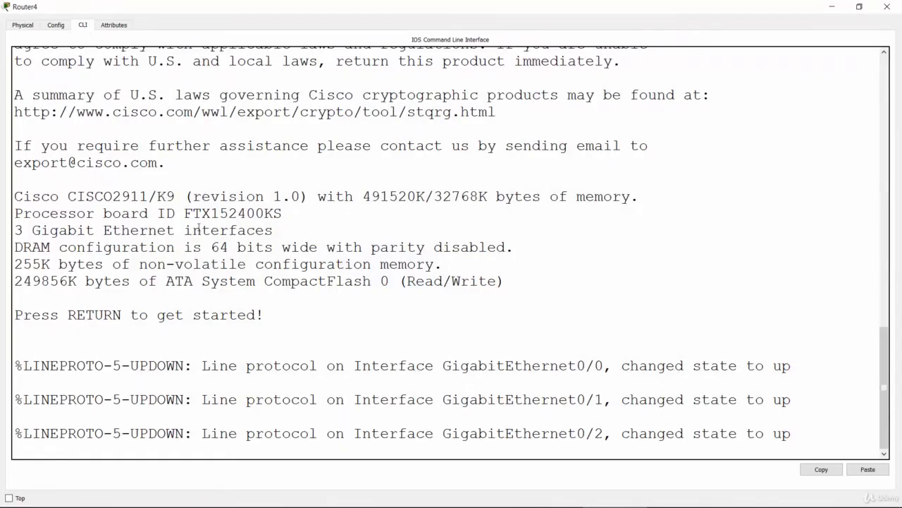
{"action": "key", "text": "Return"}
{"action": "key", "text": "Return"}
{"action": "key", "text": "Return"}
{"action": "type", "text": "enable"}
{"action": "key", "text": "Return"}
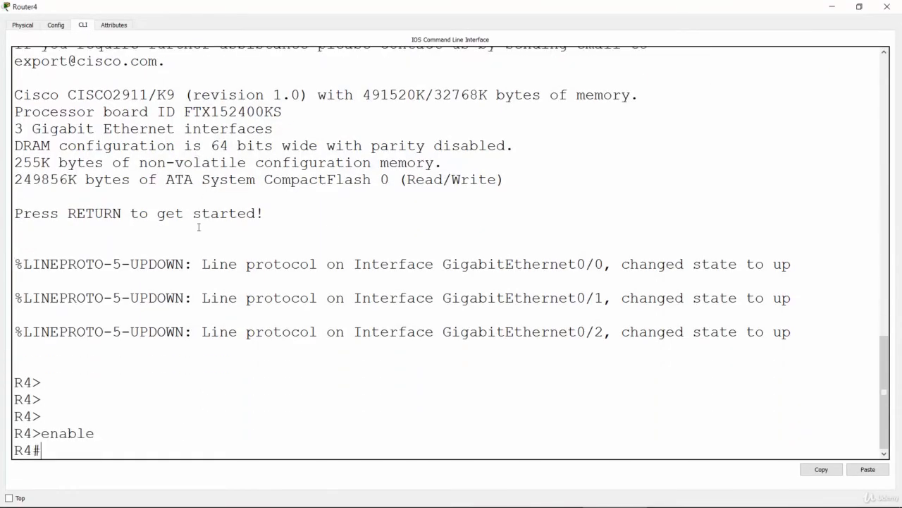
Enter global configuration mode on R4 and start OSPF process 1.
{"action": "type", "text": "conf t"}
{"action": "key", "text": "Return"}
{"action": "type", "text": "route ospf 1"}
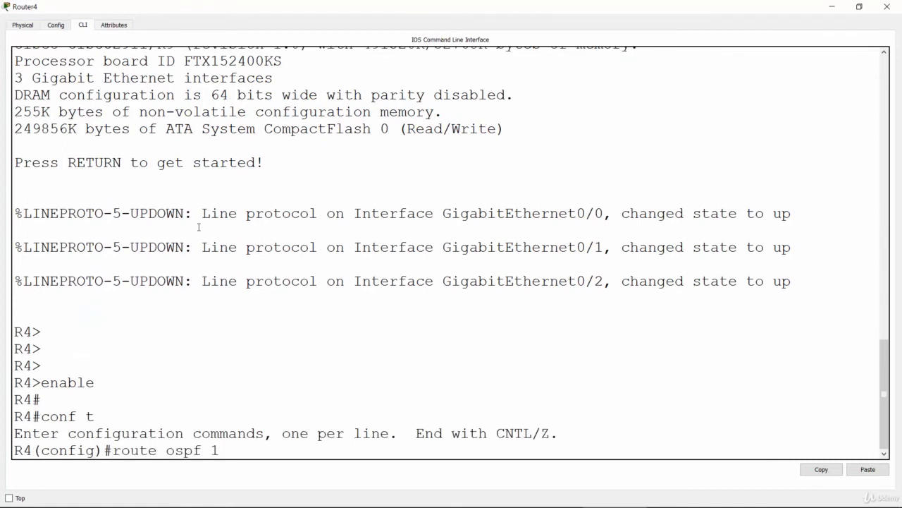
{"action": "key", "text": "Return"}
Set R4's OSPF router ID to 4.4.4.4.
{"action": "type", "text": "net"}
{"action": "key", "text": "Tab"}
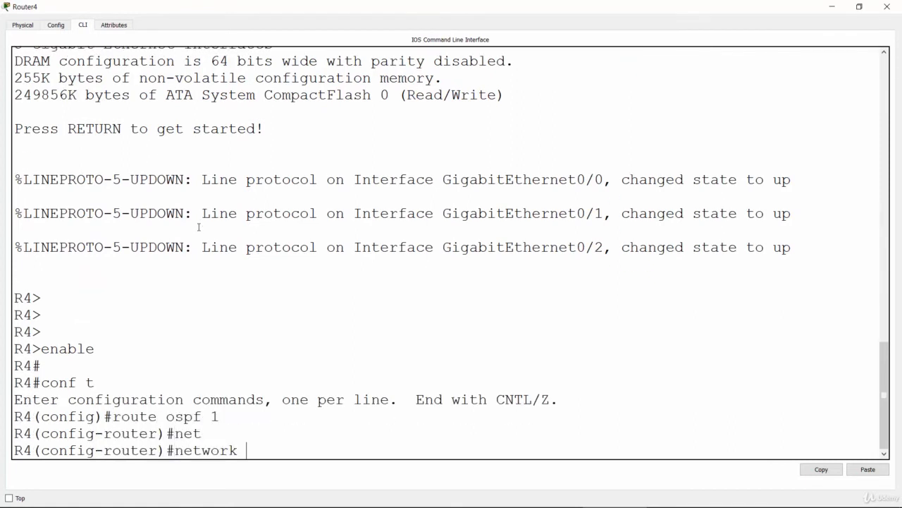
{"action": "key", "text": "BackSpace"}
{"action": "key", "text": "BackSpace"}
{"action": "key", "text": "BackSpace"}
{"action": "key", "text": "BackSpace"}
{"action": "key", "text": "BackSpace"}
{"action": "key", "text": "BackSpace"}
{"action": "key", "text": "BackSpace"}
{"action": "type", "text": "rou"}
{"action": "key", "text": "Tab"}
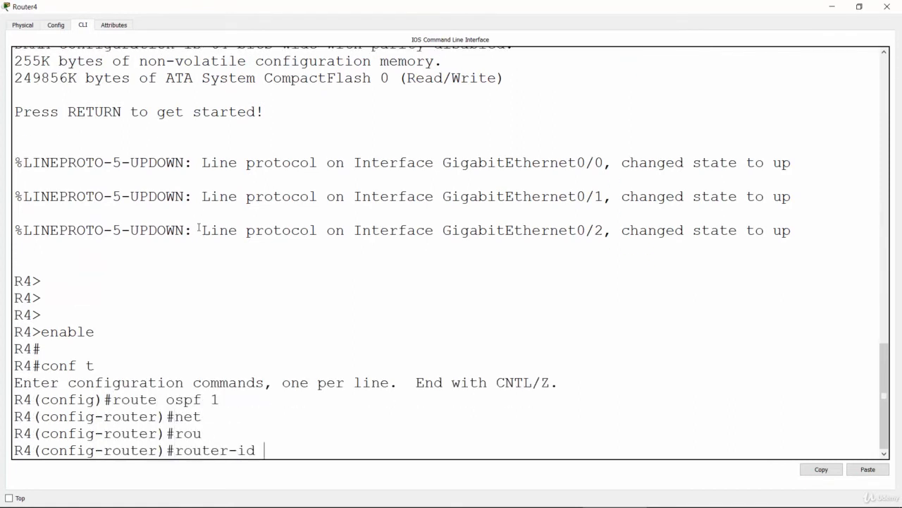
{"action": "type", "text": "4.4.4.4"}
{"action": "key", "text": "Return"}
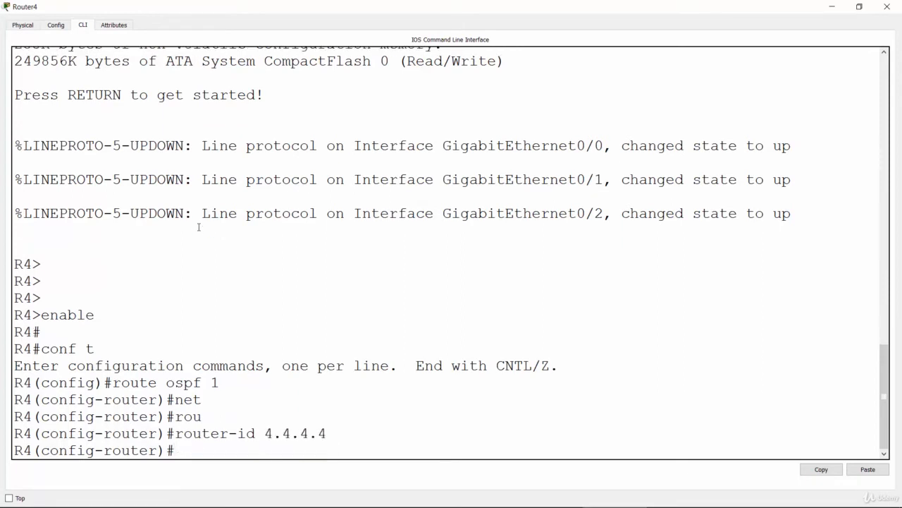
Display the brief IP interface summary on R4 from within router configuration mode.
{"action": "key", "text": "Return"}
{"action": "type", "text": "do"}
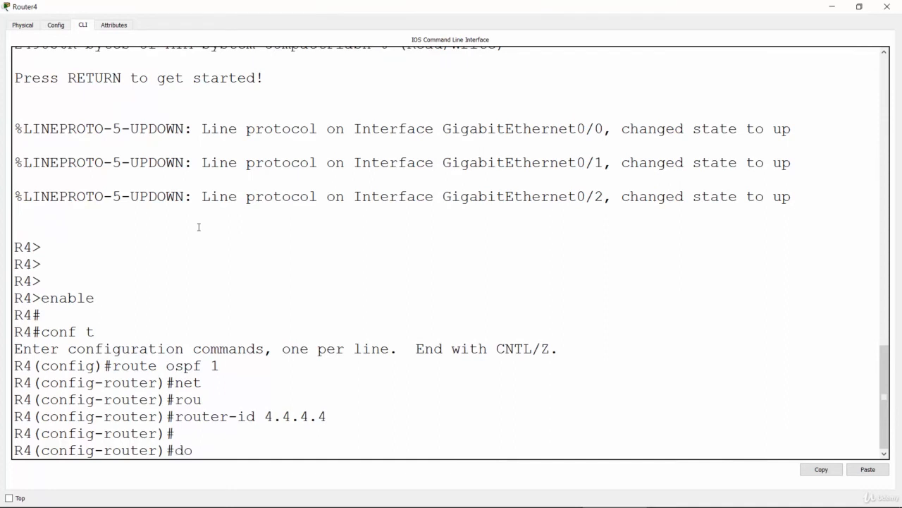
{"action": "type", "text": " sh ip int bri"}
{"action": "key", "text": "Return"}
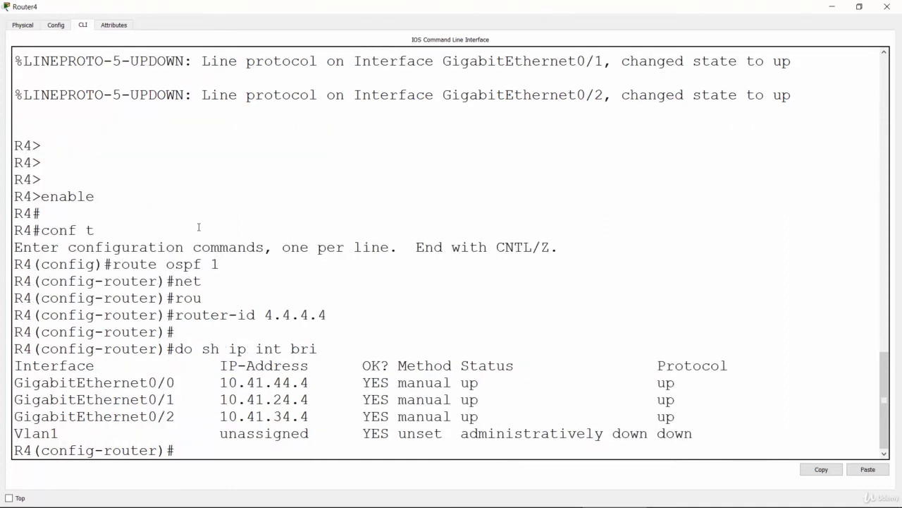
Advertise network 10.41.44.0 with wildcard mask 0.0.0.255 in OSPF area 0 on R4.
{"action": "type", "text": "net"}
{"action": "key", "text": "Tab"}
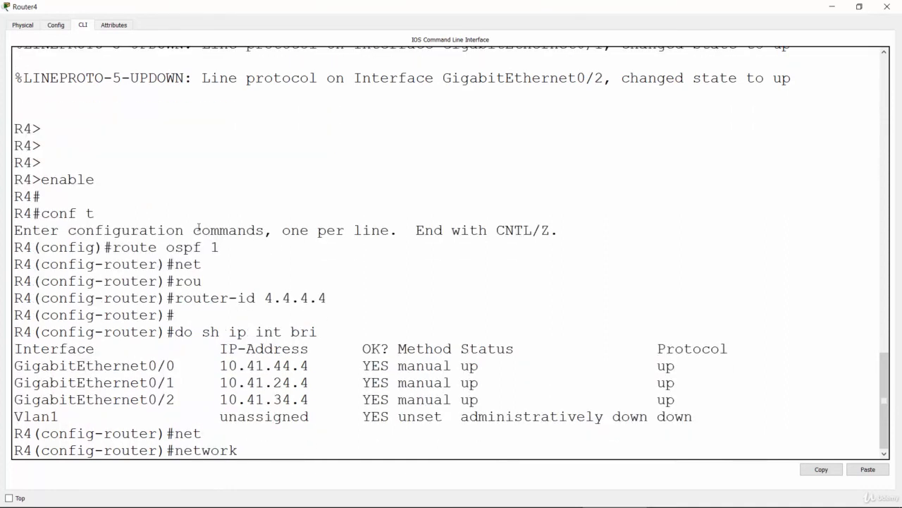
{"action": "type", "text": "10.41.44.0 0.0.0.255"}
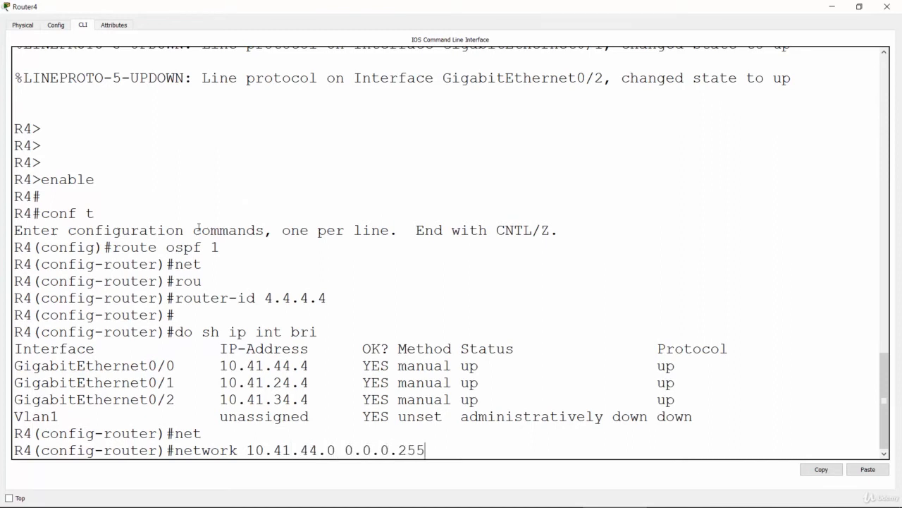
{"action": "key", "text": "Return"}
{"action": "key", "text": "Up"}
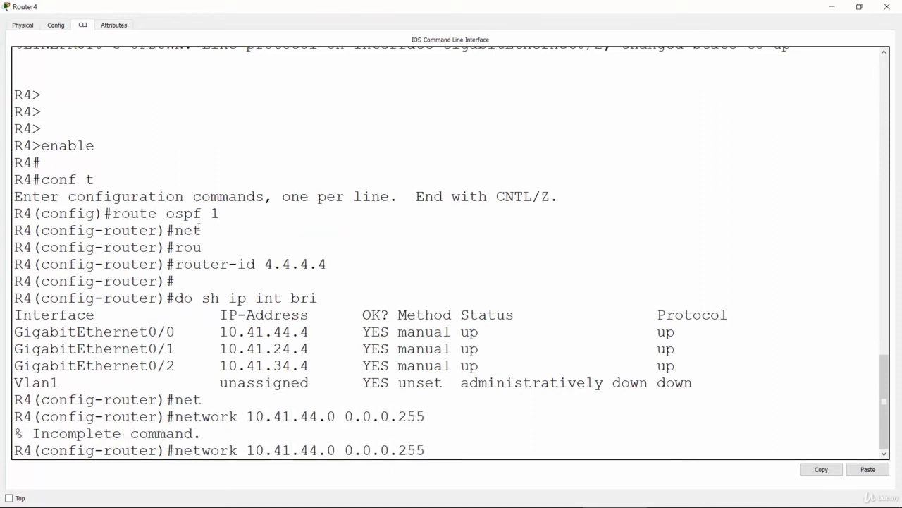
{"action": "key", "text": "Down"}
{"action": "key", "text": "Up"}
{"action": "type", "text": "area 0"}
{"action": "key", "text": "Return"}
Advertise network 10.41.24.0 with wildcard mask 0.0.0.255 in OSPF area 0 on R4.
{"action": "key", "text": "Up"}
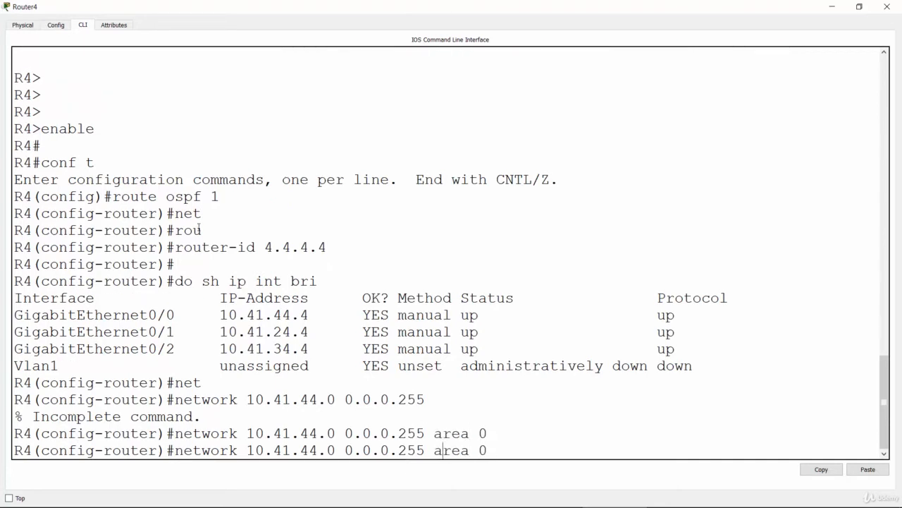
{"action": "key", "text": "Left"}
{"action": "key", "text": "Left"}
{"action": "key", "text": "Left"}
{"action": "key", "text": "Left"}
{"action": "key", "text": "Left"}
{"action": "key", "text": "Left"}
{"action": "key", "text": "Left"}
{"action": "key", "text": "Left"}
{"action": "key", "text": "Left"}
{"action": "key", "text": "Left"}
{"action": "key", "text": "Left"}
{"action": "key", "text": "Left"}
{"action": "key", "text": "Left"}
{"action": "key", "text": "Left"}
{"action": "key", "text": "Left"}
{"action": "key", "text": "BackSpace"}
{"action": "type", "text": "2"}
{"action": "key", "text": "Return"}
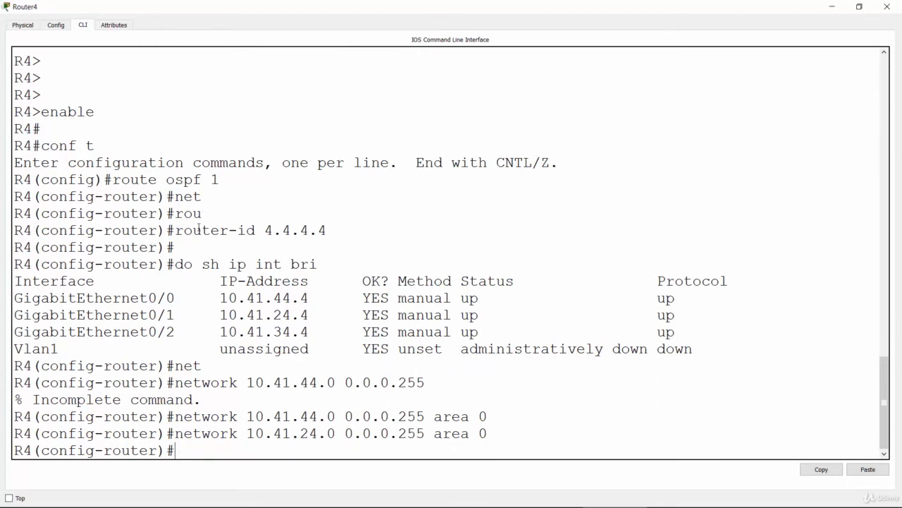
Advertise network 10.41.34.0 with wildcard mask 0.0.0.255 in OSPF area 0 on R4.
{"action": "key", "text": "Up"}
{"action": "key", "text": "Left"}
{"action": "key", "text": "Left"}
{"action": "key", "text": "Left"}
{"action": "key", "text": "Left"}
{"action": "key", "text": "Left"}
{"action": "key", "text": "Left"}
{"action": "key", "text": "Left"}
{"action": "key", "text": "Left"}
{"action": "key", "text": "Left"}
{"action": "key", "text": "Left"}
{"action": "key", "text": "Left"}
{"action": "key", "text": "Left"}
{"action": "key", "text": "Left"}
{"action": "key", "text": "Left"}
{"action": "key", "text": "Left"}
{"action": "key", "text": "Left"}
{"action": "key", "text": "Left"}
{"action": "key", "text": "Left"}
{"action": "key", "text": "Left"}
{"action": "key", "text": "Left"}
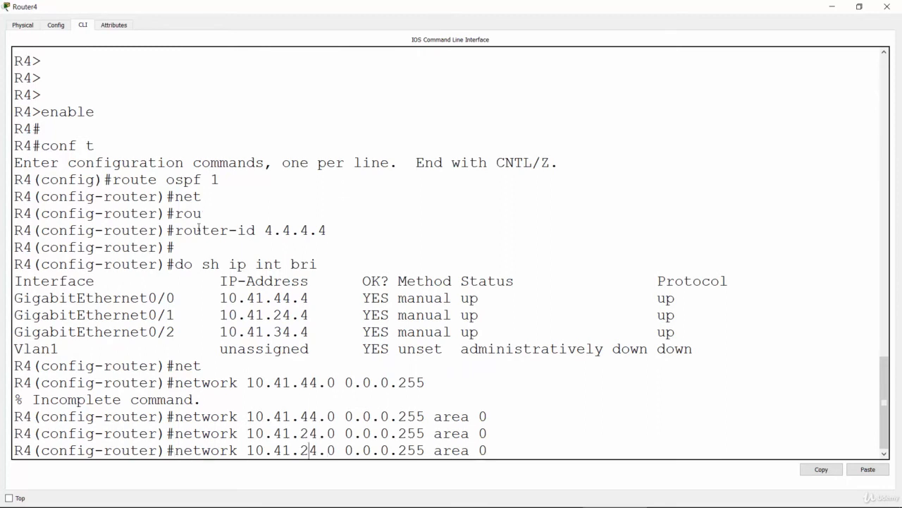
{"action": "key", "text": "BackSpace"}
{"action": "type", "text": "3"}
{"action": "key", "text": "Return"}
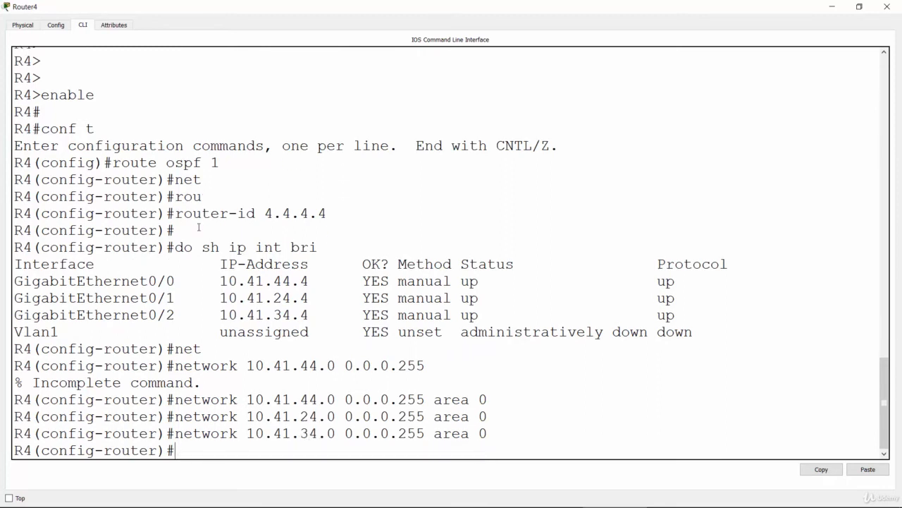
{"action": "key", "text": "Return"}
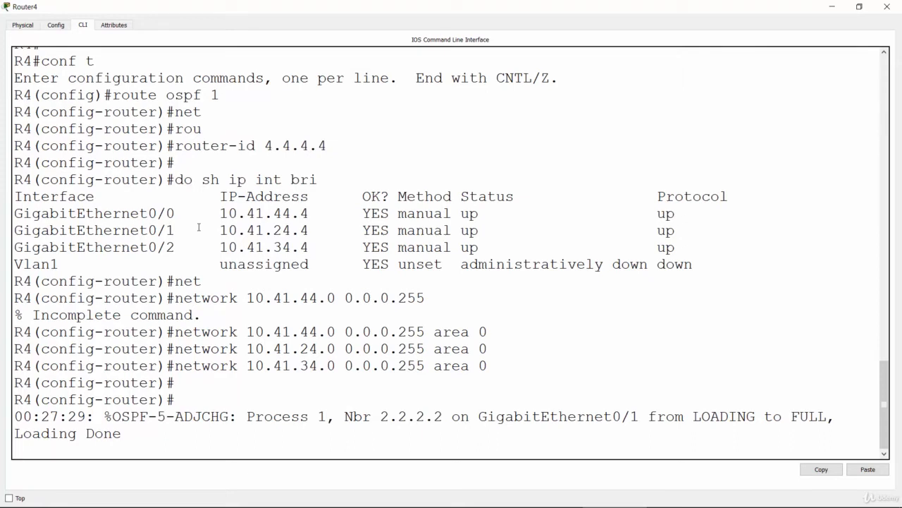
Leave router configuration mode on R4 and return to privileged EXEC mode.
{"action": "key", "text": "Return"}
{"action": "key", "text": "Return"}
{"action": "key", "text": "Return"}
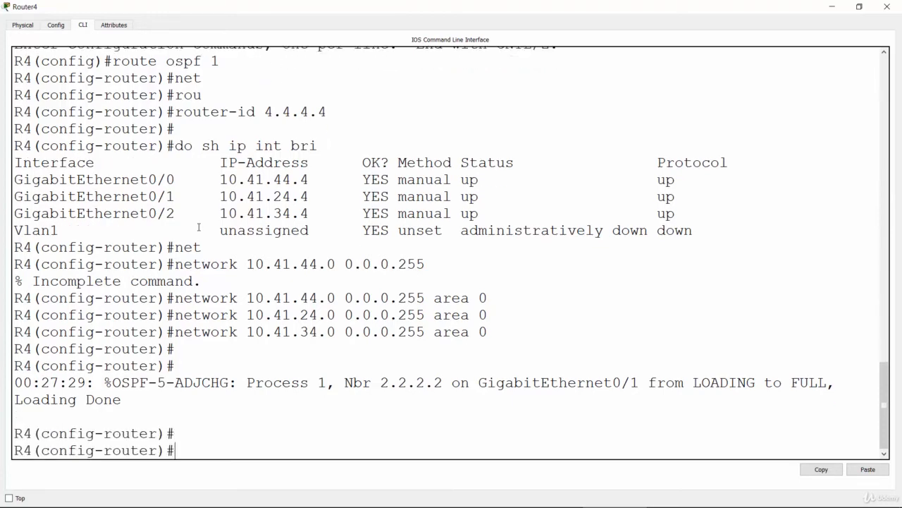
{"action": "type", "text": "end"}
{"action": "key", "text": "Return"}
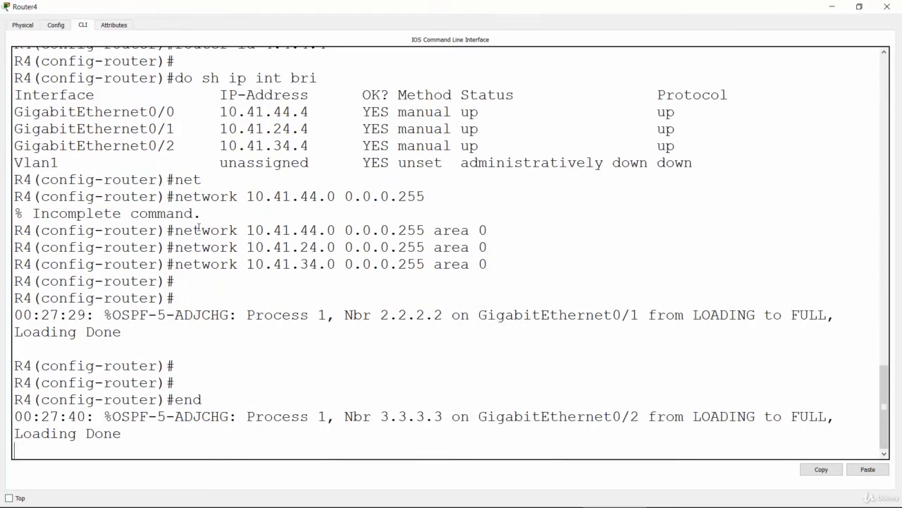
{"action": "key", "text": "Return"}
{"action": "key", "text": "Return"}
{"action": "key", "text": "Return"}
{"action": "key", "text": "Return"}
{"action": "key", "text": "Return"}
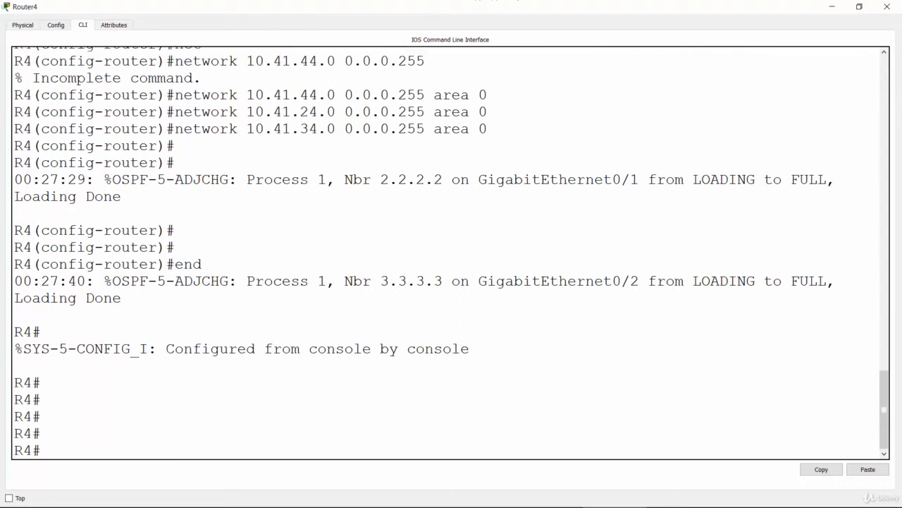
Switch to the PowerPoint slide show and mark it up with a tick at task 1 and underlines beneath the PC1 and PC4 addresses.
{"action": "left_click", "coordinate": [831, 8]}
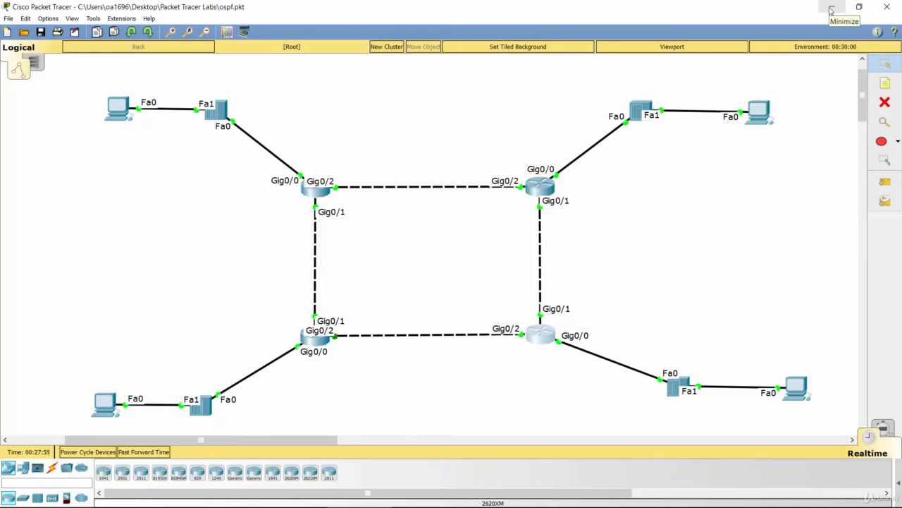
{"action": "key", "text": "alt+Tab"}
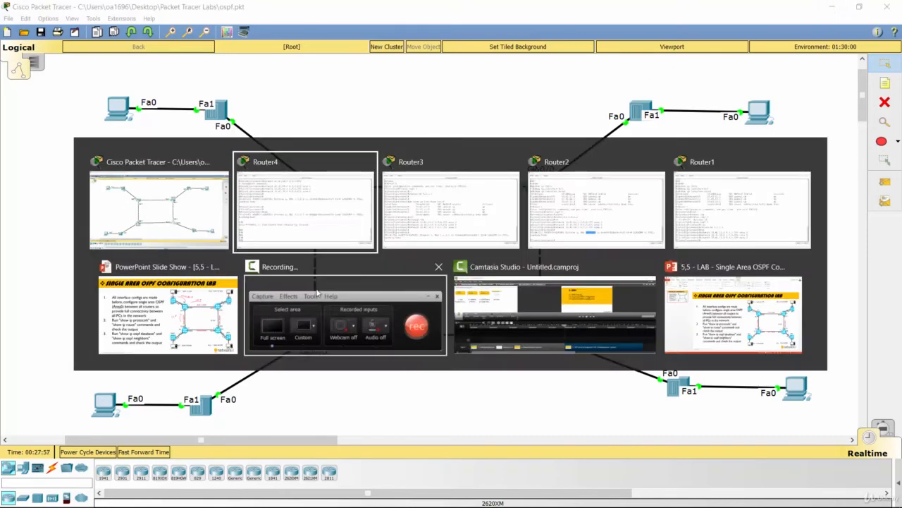
{"action": "left_click", "coordinate": [192, 315]}
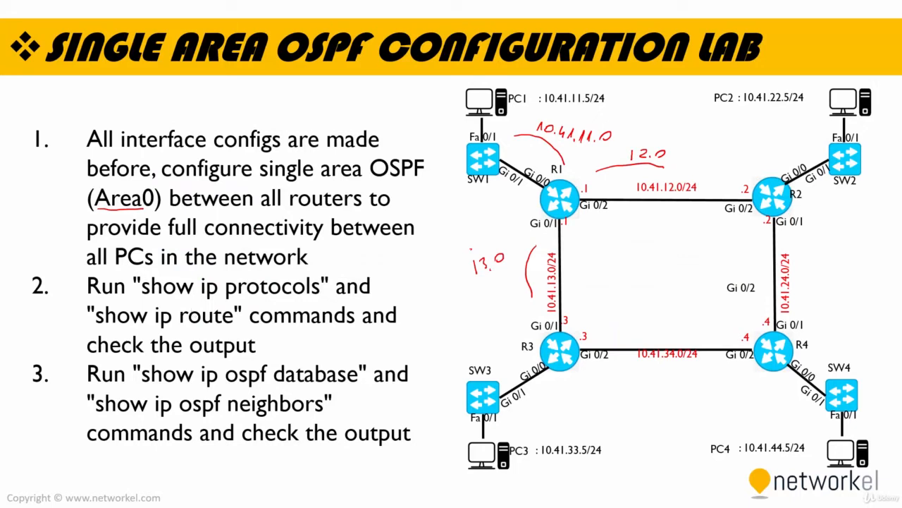
{"action": "left_click_drag", "start_coordinate": [173, 253], "coordinate": [187, 262]}
{"action": "left_click_drag", "start_coordinate": [39, 202], "coordinate": [105, 158]}
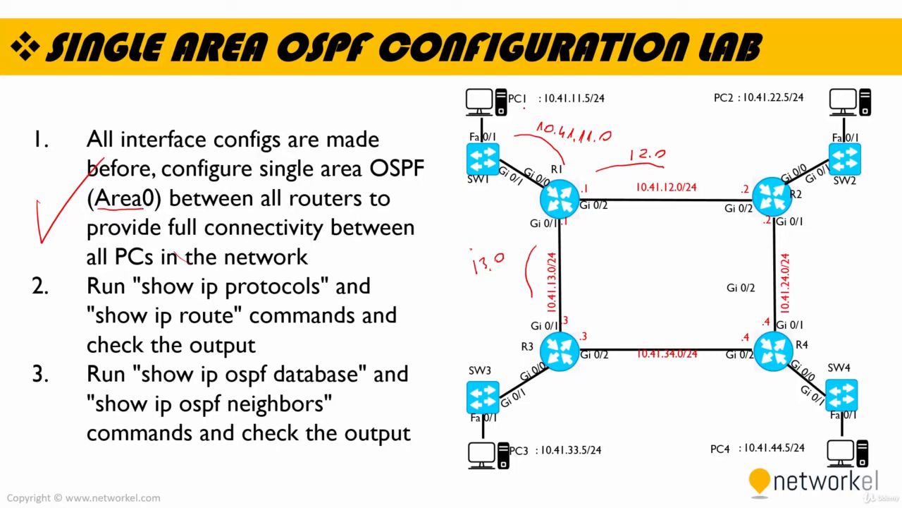
{"action": "left_click_drag", "start_coordinate": [557, 107], "coordinate": [598, 111]}
{"action": "mouse_move", "coordinate": [710, 459]}
{"action": "left_mouse_down"}
{"action": "mouse_move", "coordinate": [771, 463]}
{"action": "mouse_move", "coordinate": [805, 453]}
{"action": "left_mouse_up"}
Switch back to Packet Tracer and ping 10.41.44.5 from the Command Prompt of PC0.
{"action": "key", "text": "alt+Tab"}
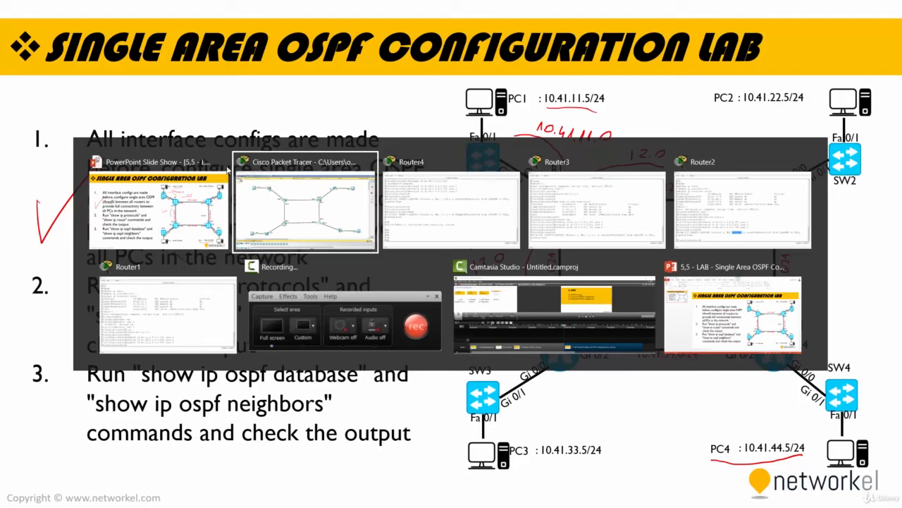
{"action": "left_click", "coordinate": [334, 207]}
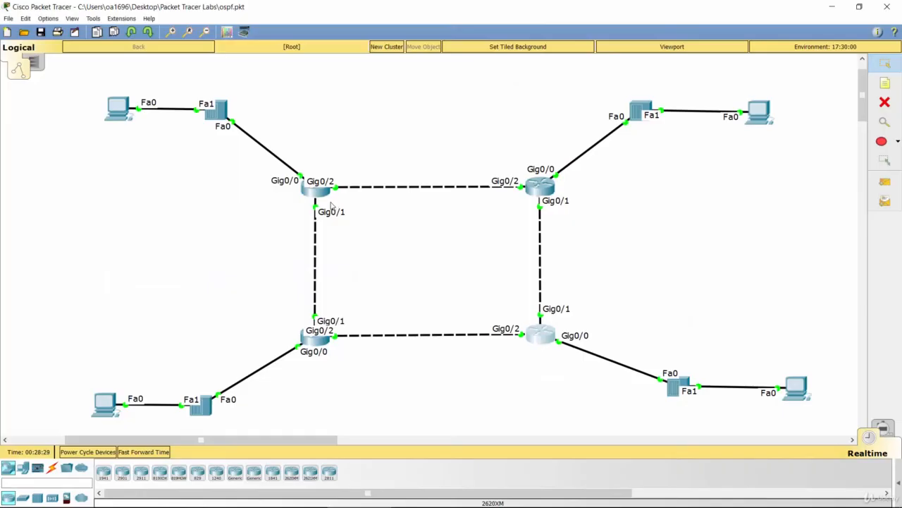
{"action": "left_click", "coordinate": [117, 114]}
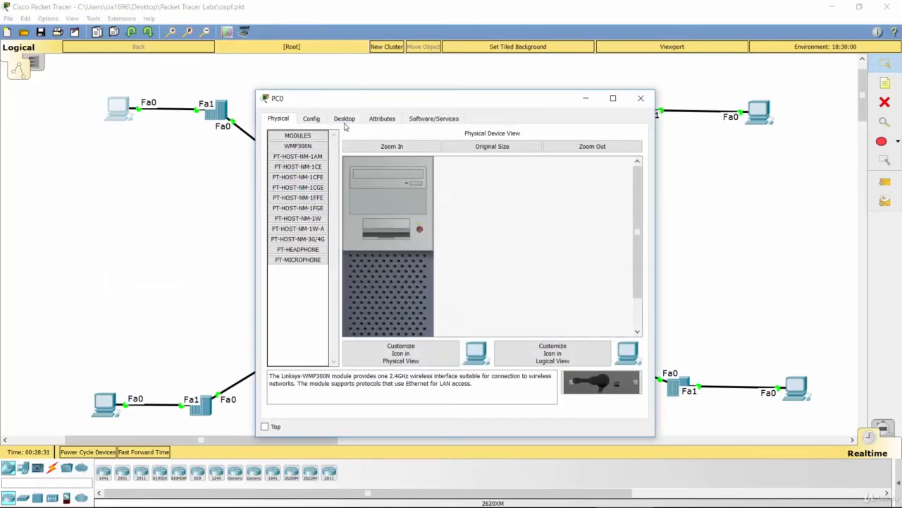
{"action": "left_click", "coordinate": [344, 120]}
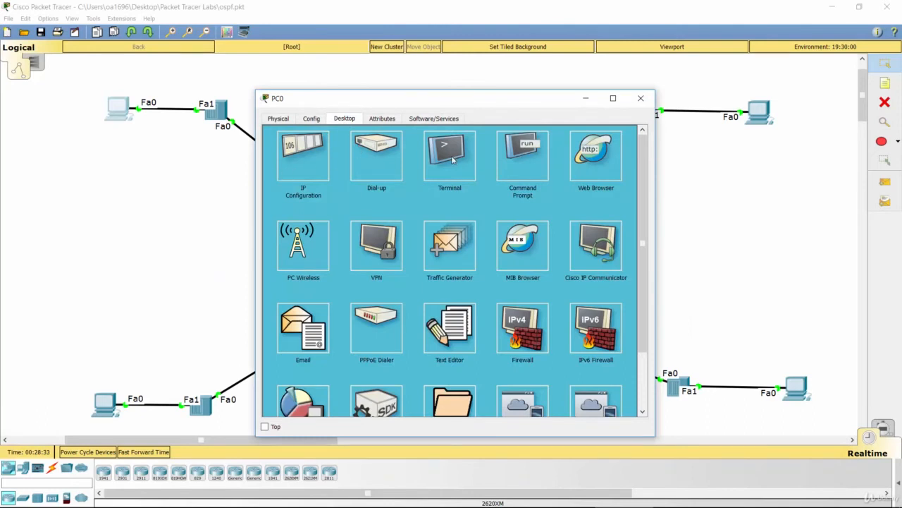
{"action": "left_click", "coordinate": [505, 158]}
{"action": "type", "text": "ping"}
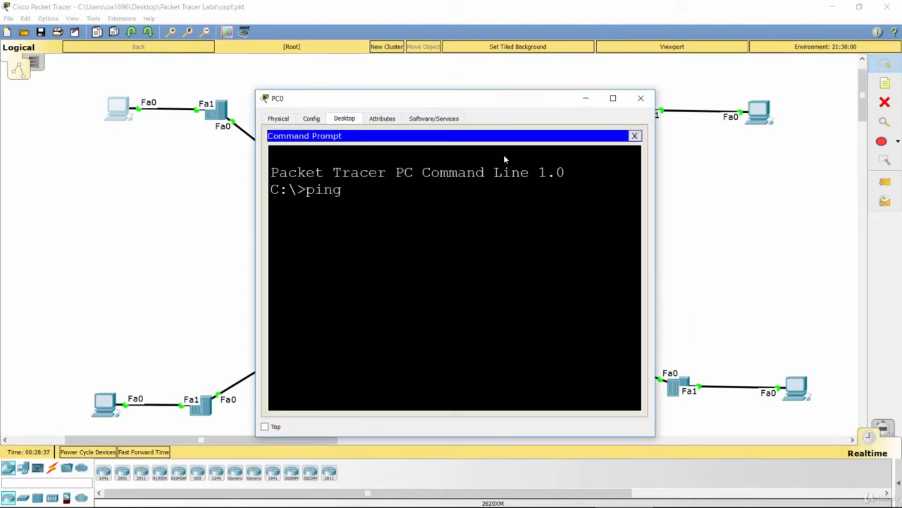
{"action": "type", "text": " 10.41.44.5"}
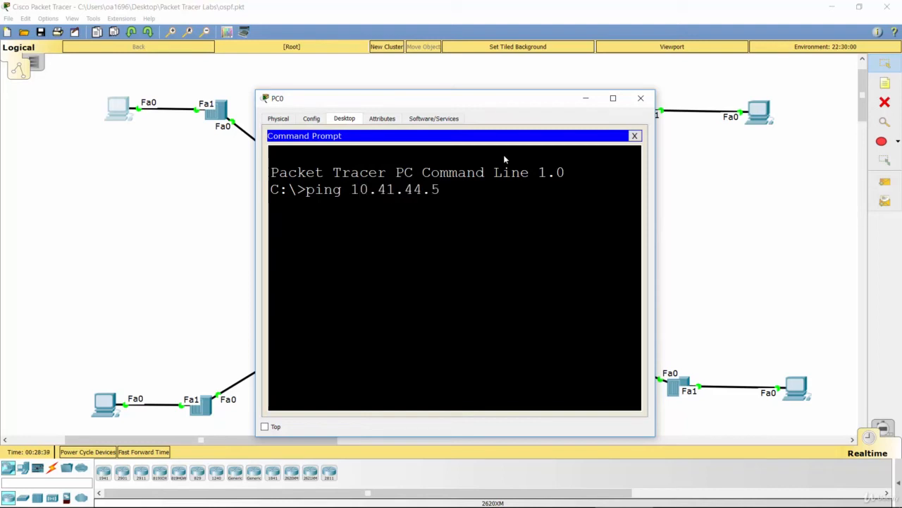
{"action": "key", "text": "Return"}
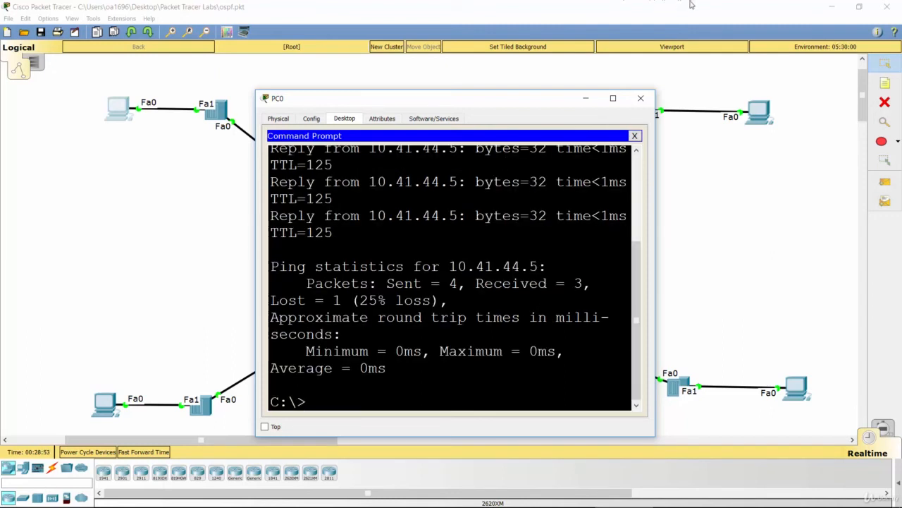
{"action": "left_click", "coordinate": [585, 100]}
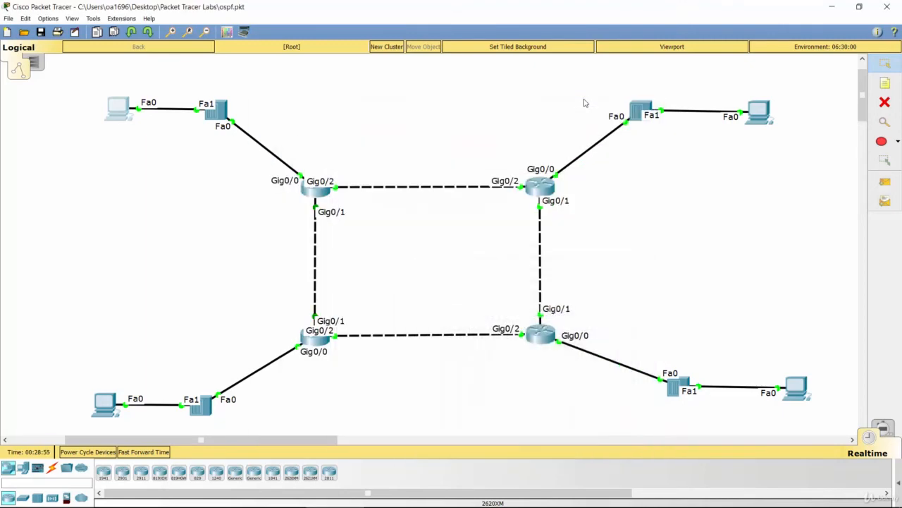
Check the next lab task on the PowerPoint slide, then bring up Router1's command line.
{"action": "key", "text": "alt+Tab"}
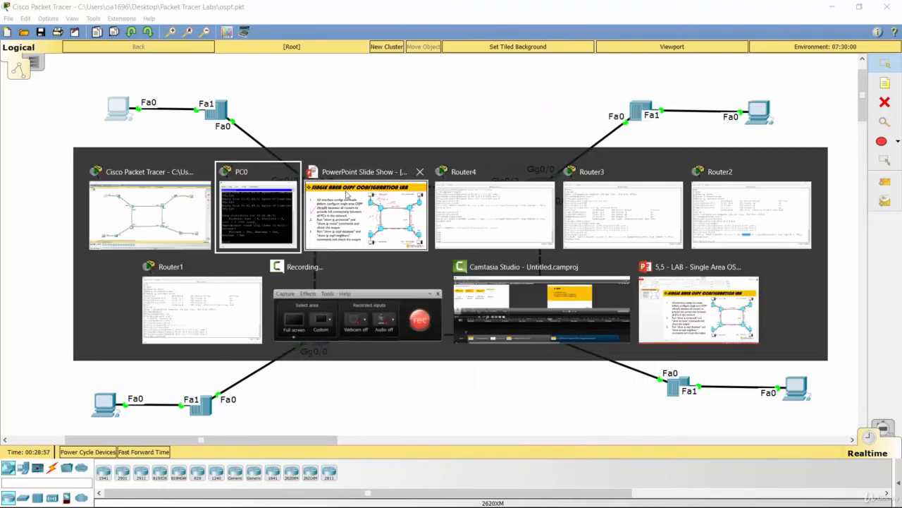
{"action": "left_click", "coordinate": [347, 197]}
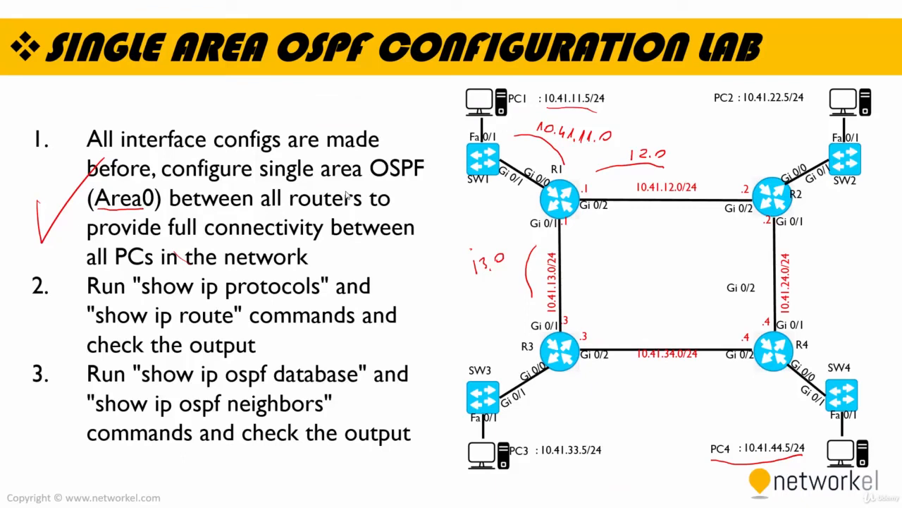
{"action": "key", "text": "alt+Tab"}
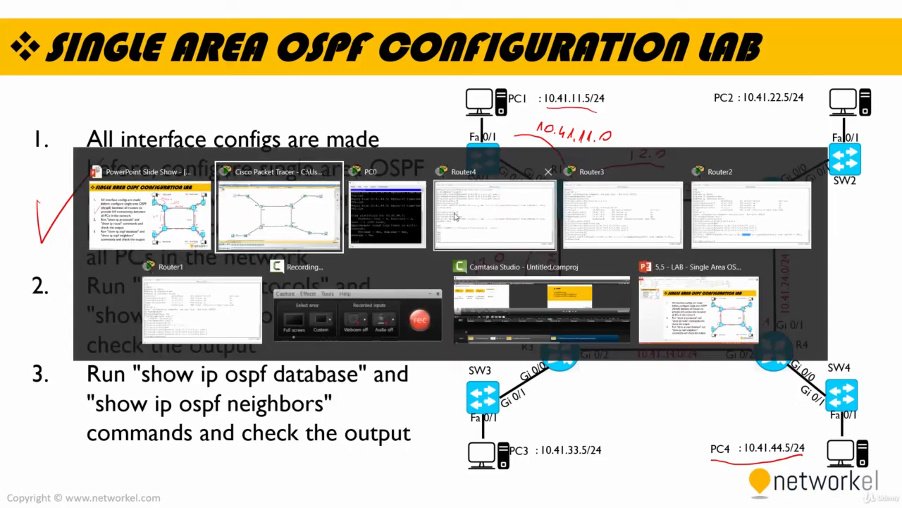
{"action": "left_click", "coordinate": [202, 307]}
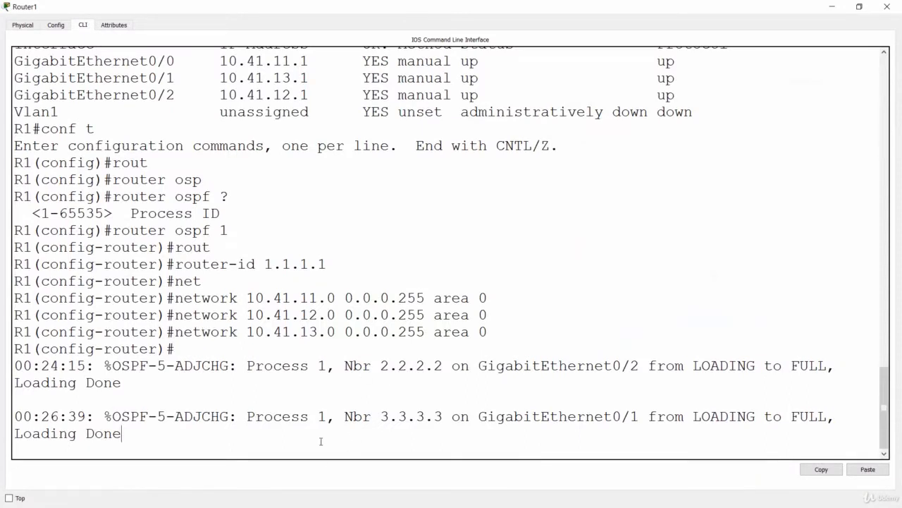
Leave router configuration mode on R1 and return to privileged EXEC mode.
{"action": "key", "text": "Return"}
{"action": "key", "text": "Return"}
{"action": "key", "text": "Return"}
{"action": "key", "text": "Return"}
{"action": "key", "text": "Return"}
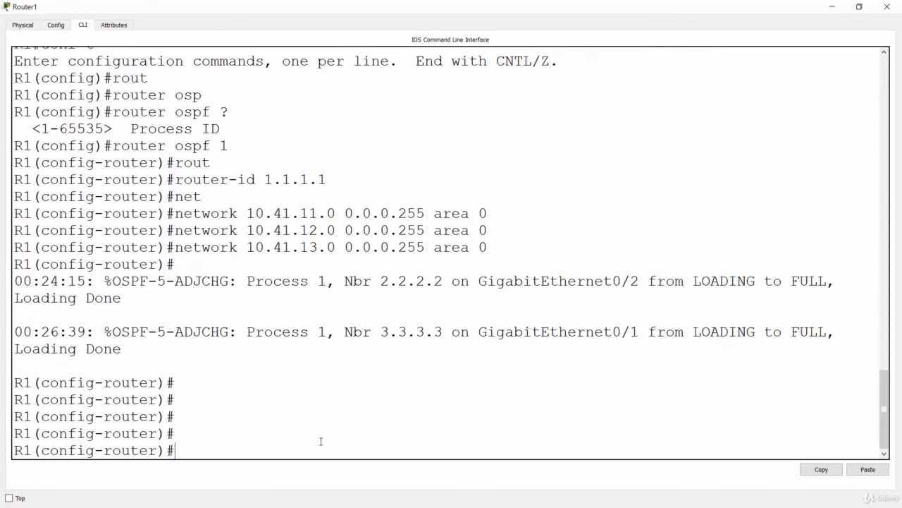
{"action": "type", "text": "end"}
{"action": "key", "text": "Return"}
{"action": "key", "text": "Return"}
{"action": "key", "text": "Return"}
Run show ip protocols on R1.
{"action": "type", "text": "show ip"}
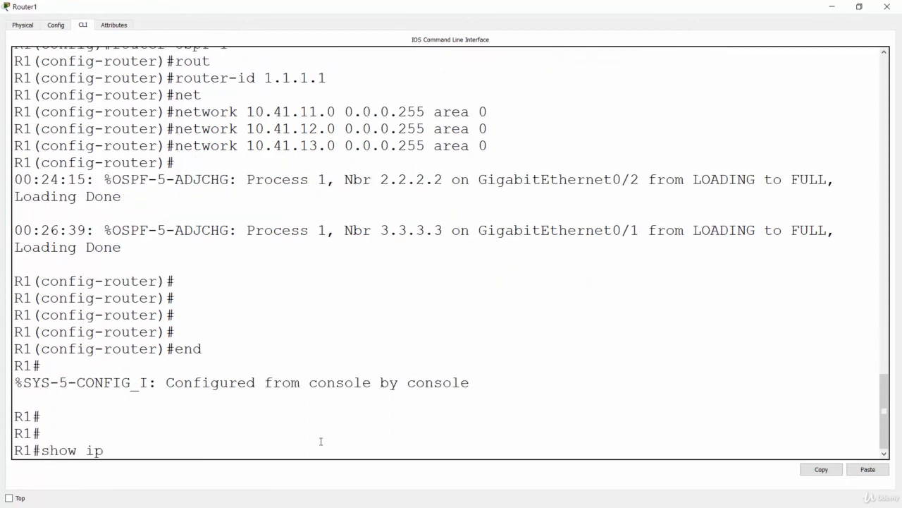
{"action": "type", "text": " prot"}
{"action": "key", "text": "Tab"}
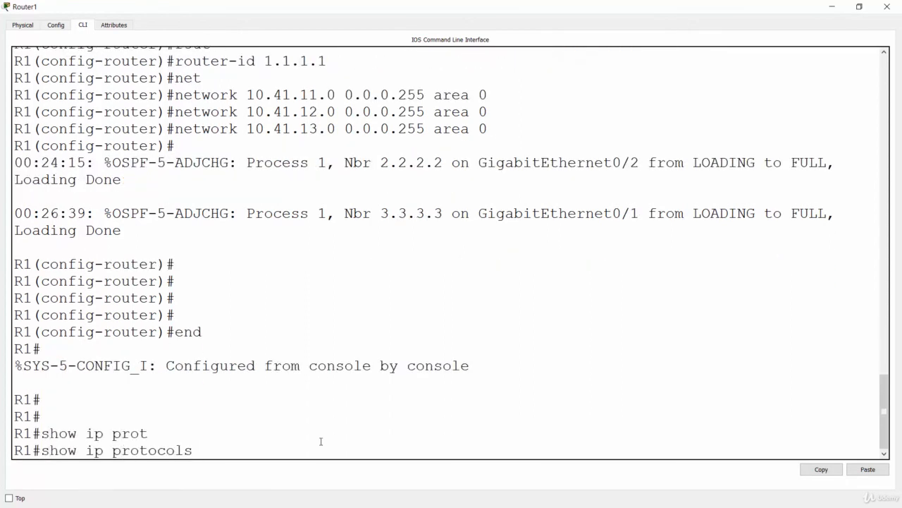
{"action": "key", "text": "Return"}
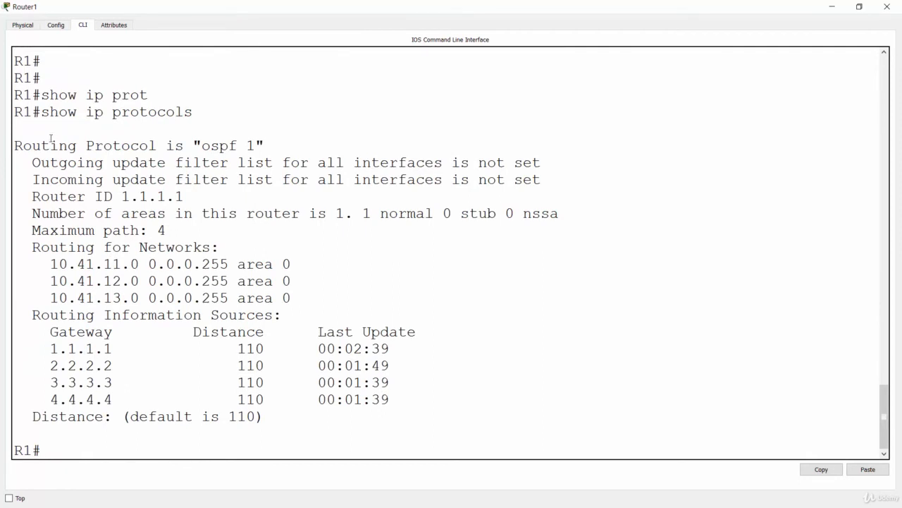
Examine the routing protocol, number of areas, advertised networks and routing information sources in R1's protocol output.
{"action": "left_click_drag", "start_coordinate": [14, 145], "coordinate": [258, 143]}
{"action": "left_click", "coordinate": [258, 144]}
{"action": "double_click", "coordinate": [249, 145]}
{"action": "left_click_drag", "start_coordinate": [40, 216], "coordinate": [327, 224]}
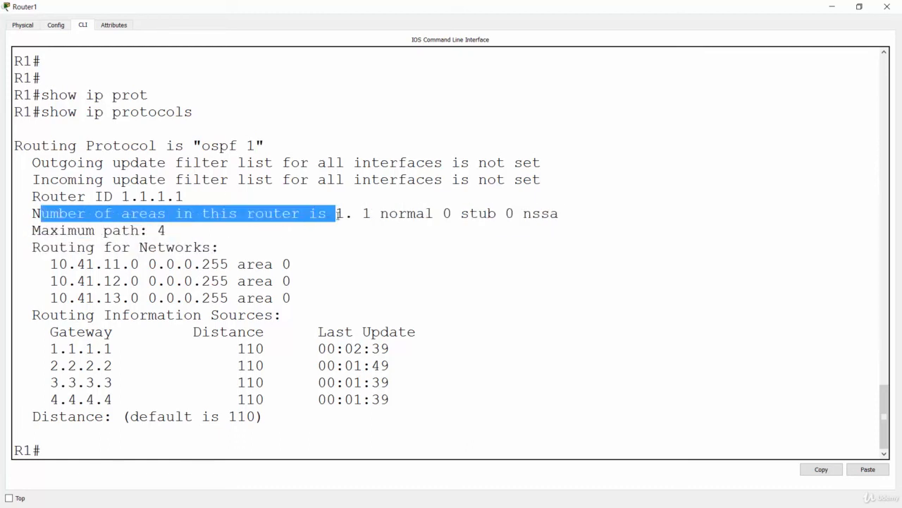
{"action": "left_click", "coordinate": [243, 230]}
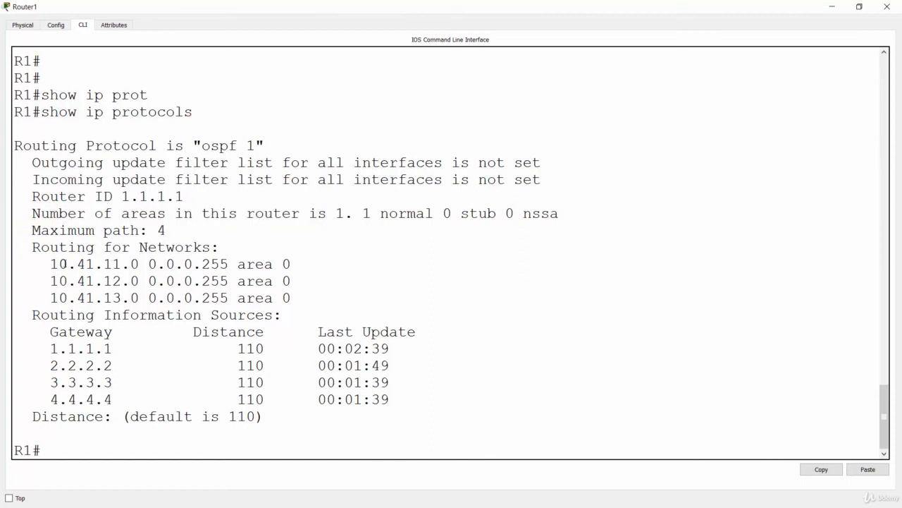
{"action": "left_click_drag", "start_coordinate": [50, 263], "coordinate": [290, 298]}
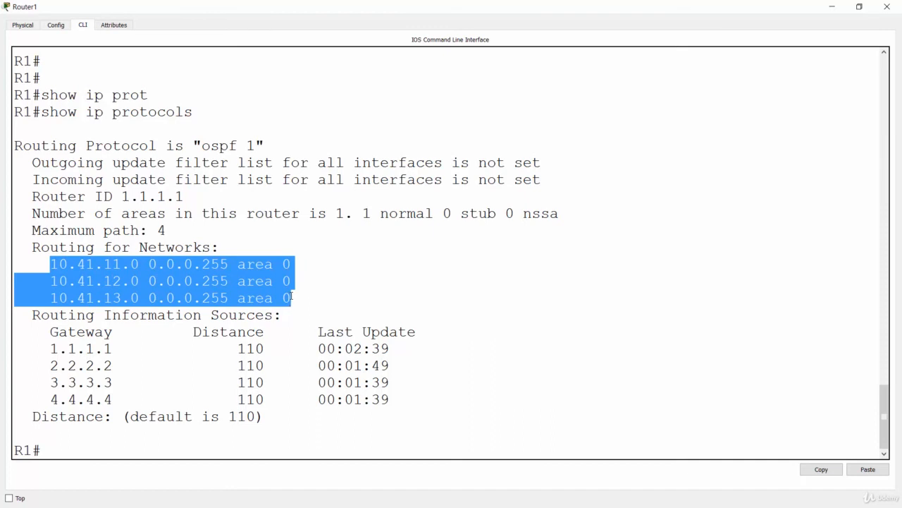
{"action": "left_click", "coordinate": [290, 297]}
{"action": "left_click_drag", "start_coordinate": [41, 346], "coordinate": [464, 398]}
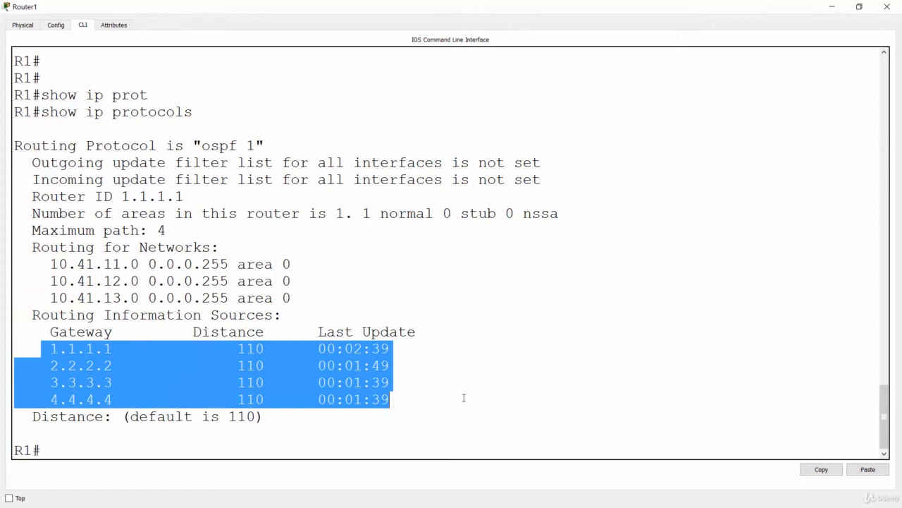
{"action": "left_click", "coordinate": [463, 397]}
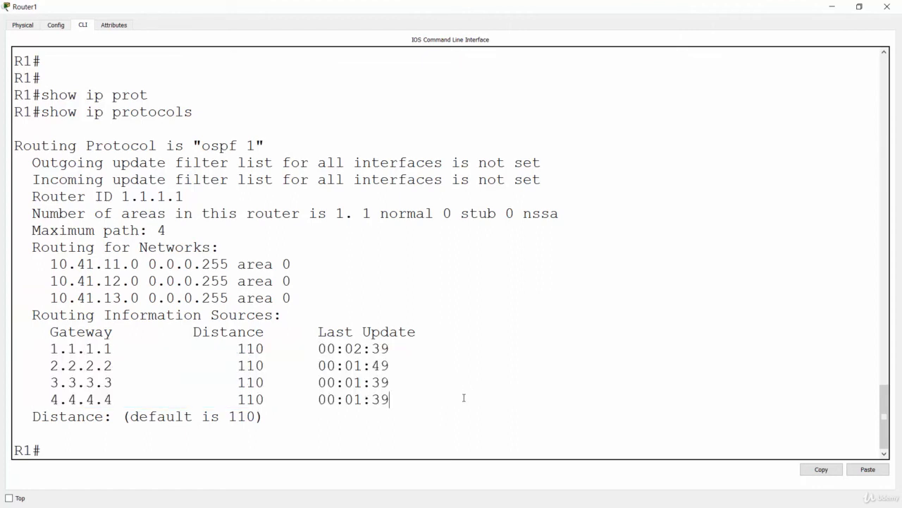
Run show ip route on R1.
{"action": "key", "text": "Return"}
{"action": "key", "text": "Return"}
{"action": "key", "text": "Return"}
{"action": "key", "text": "Return"}
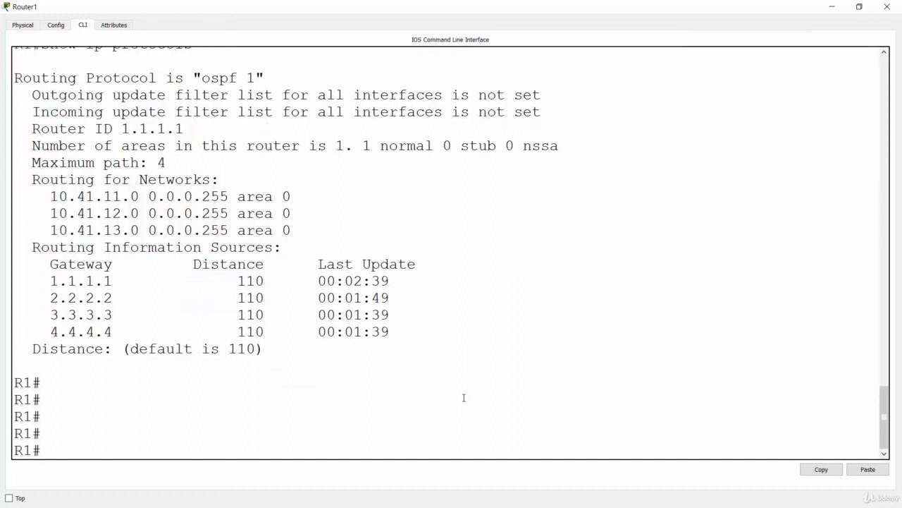
{"action": "type", "text": "sho"}
{"action": "key", "text": "Tab"}
{"action": "type", "text": "ip ro"}
{"action": "key", "text": "Tab"}
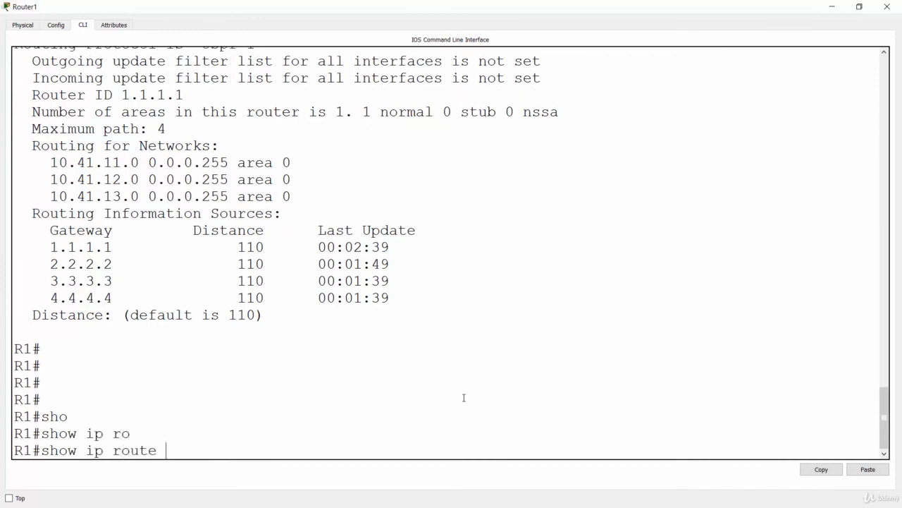
{"action": "key", "text": "Return"}
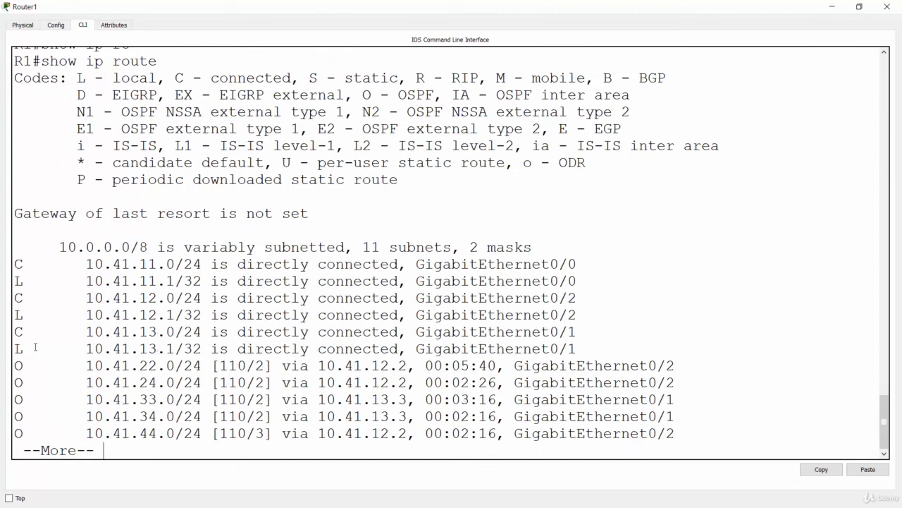
Highlight the connected and local routes in R1's routing table and display the remaining output.
{"action": "left_click_drag", "start_coordinate": [25, 348], "coordinate": [2, 264]}
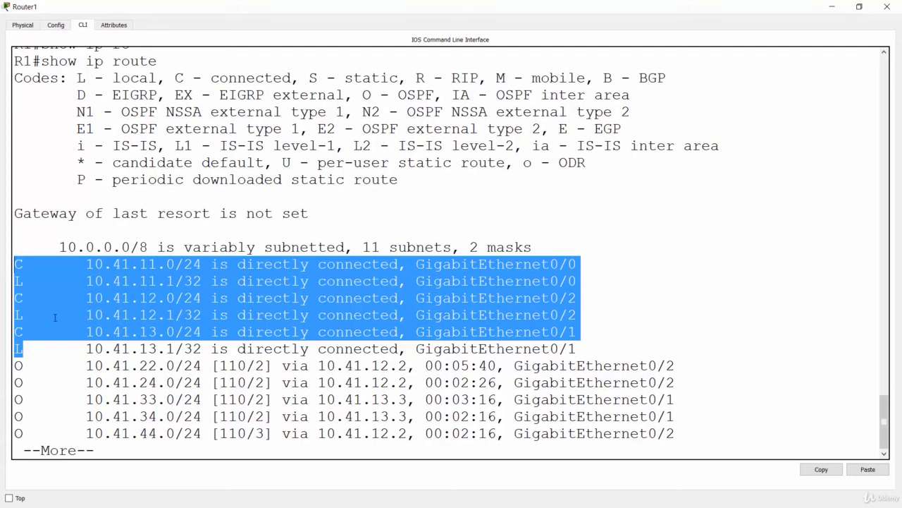
{"action": "left_click", "coordinate": [32, 375]}
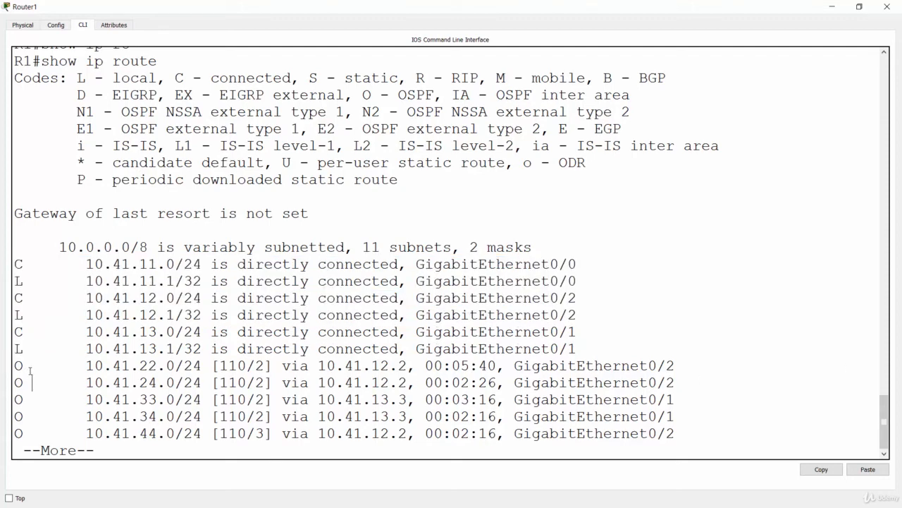
{"action": "key", "text": "space"}
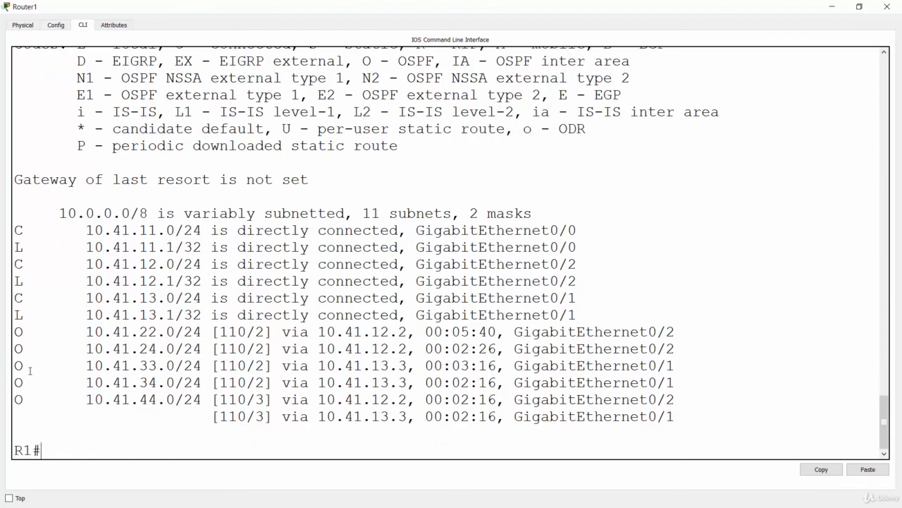
Check the O code beside the OSPF-learned routes against the code legend of R1's routing table.
{"action": "double_click", "coordinate": [19, 332]}
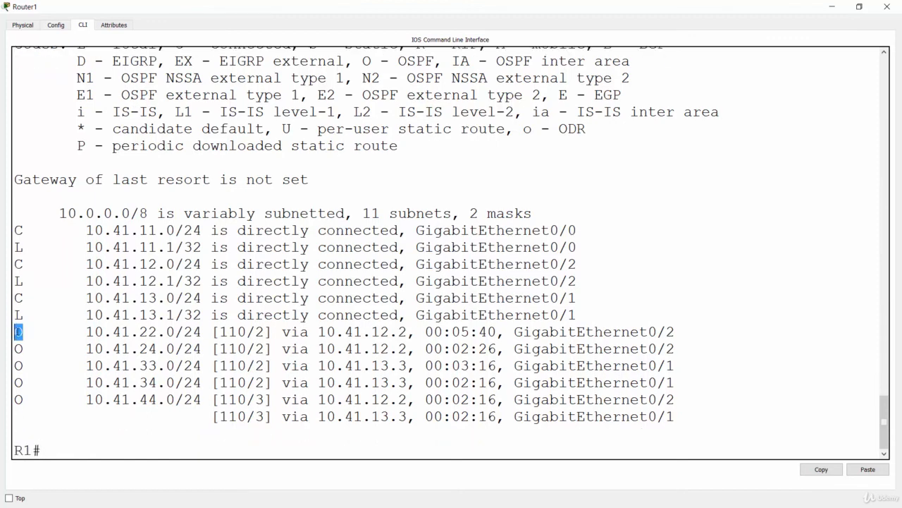
{"action": "double_click", "coordinate": [19, 349]}
{"action": "double_click", "coordinate": [19, 365]}
{"action": "left_click", "coordinate": [19, 382]}
{"action": "double_click", "coordinate": [19, 382]}
{"action": "double_click", "coordinate": [19, 399]}
{"action": "left_click_drag", "start_coordinate": [361, 60], "coordinate": [436, 61]}
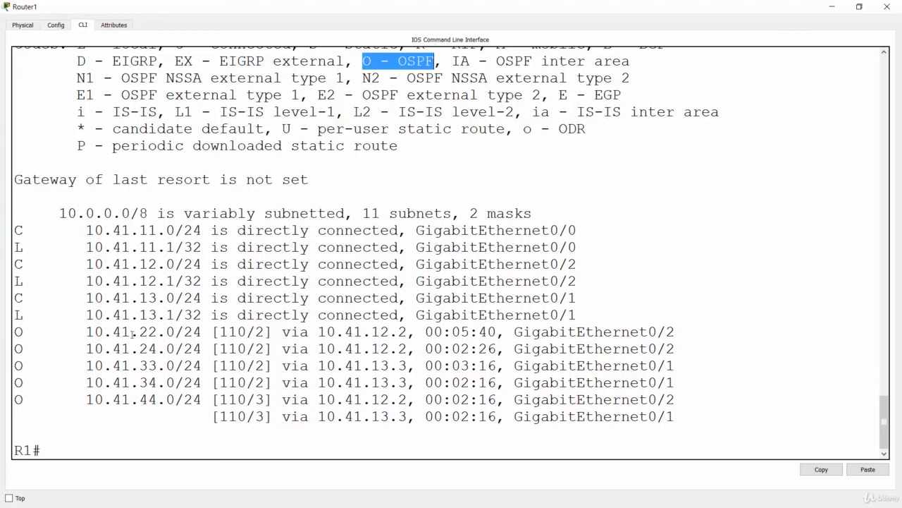
Examine the destination networks and next-hop addresses of the OSPF-learned routes on R1.
{"action": "left_click_drag", "start_coordinate": [85, 332], "coordinate": [203, 332]}
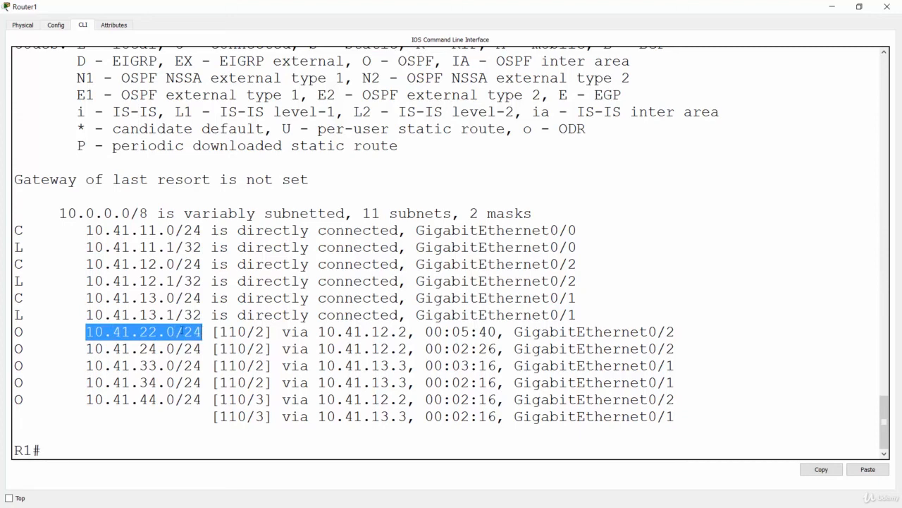
{"action": "left_click_drag", "start_coordinate": [95, 349], "coordinate": [184, 348]}
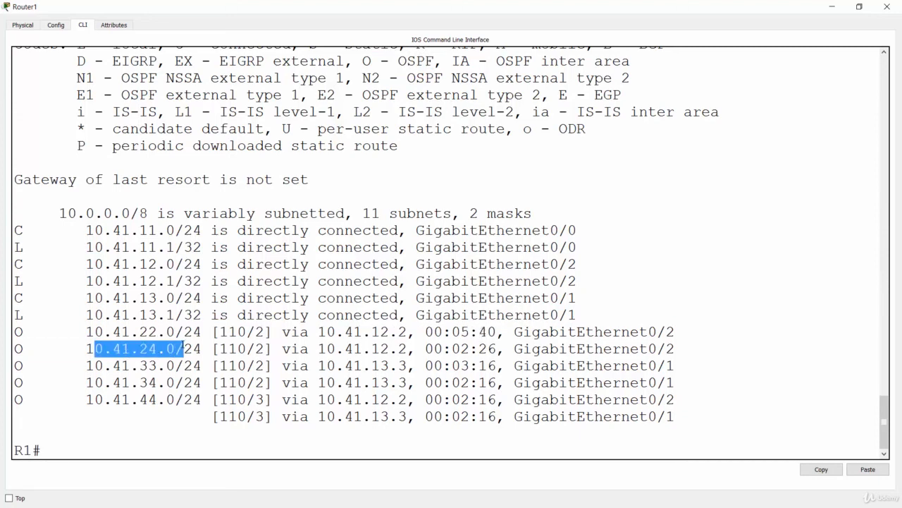
{"action": "left_click_drag", "start_coordinate": [89, 365], "coordinate": [202, 365]}
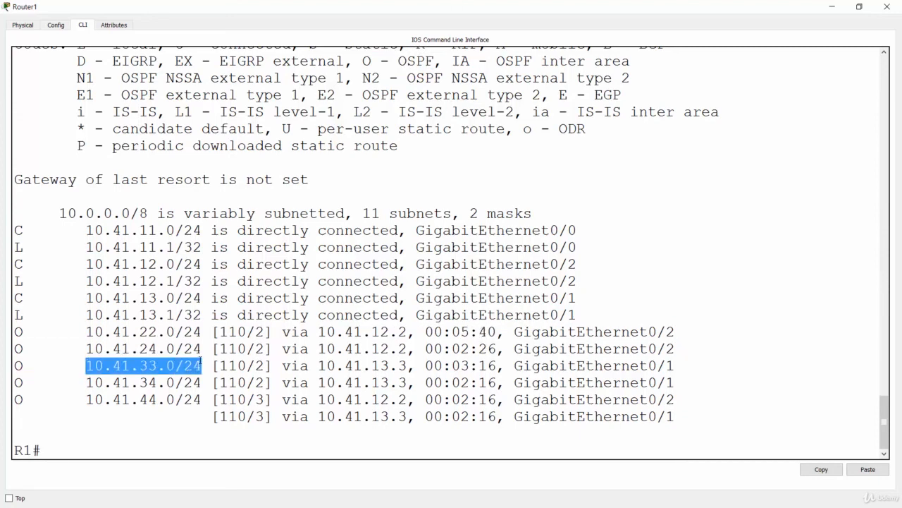
{"action": "left_click", "coordinate": [202, 365]}
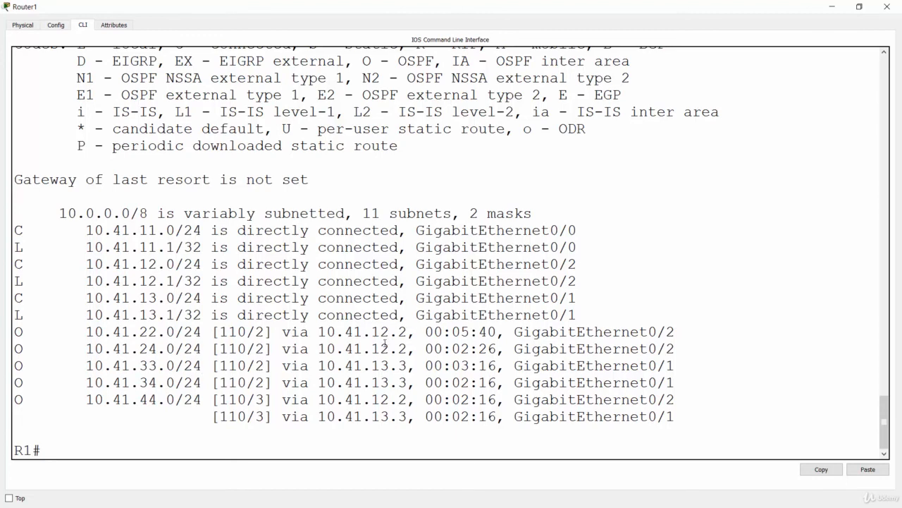
{"action": "left_click_drag", "start_coordinate": [319, 331], "coordinate": [408, 331]}
{"action": "left_click_drag", "start_coordinate": [319, 348], "coordinate": [417, 348]}
{"action": "left_click_drag", "start_coordinate": [319, 365], "coordinate": [408, 365]}
{"action": "left_click_drag", "start_coordinate": [319, 382], "coordinate": [408, 382]}
{"action": "left_click", "coordinate": [406, 383]}
Switch to the PowerPoint slide show, draw a tick at task 2 and return to Router1's command line.
{"action": "key", "text": "alt+Tab"}
{"action": "left_click", "coordinate": [287, 206]}
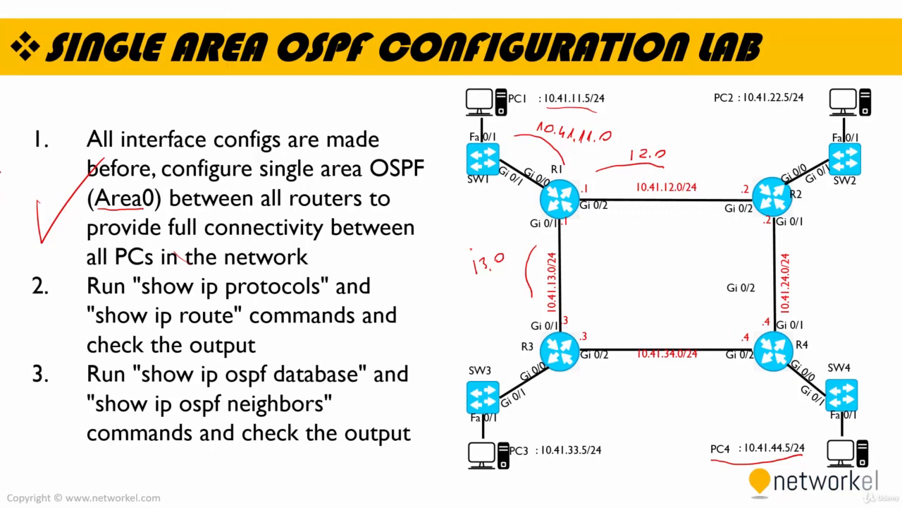
{"action": "left_click_drag", "start_coordinate": [21, 317], "coordinate": [99, 280]}
{"action": "key", "text": "alt+Tab"}
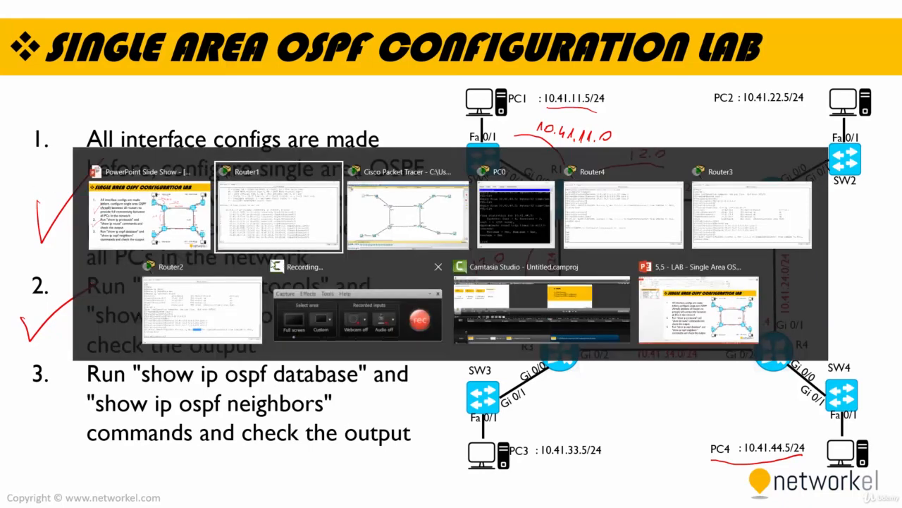
Display the OSPF link-state database on R1 with show ip ospf data.
{"action": "key", "text": "Return"}
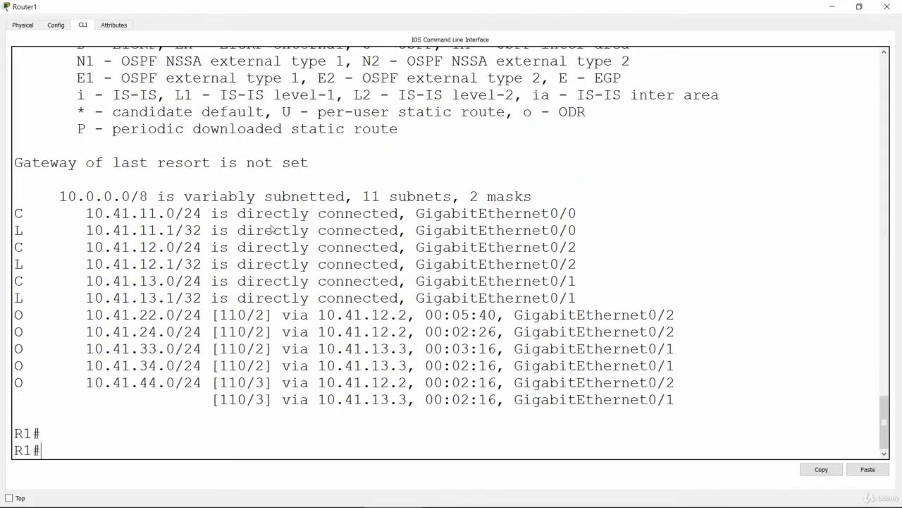
{"action": "key", "text": "Return"}
{"action": "key", "text": "Return"}
{"action": "key", "text": "Return"}
{"action": "type", "text": "sho"}
{"action": "key", "text": "Tab"}
{"action": "type", "text": "ip "}
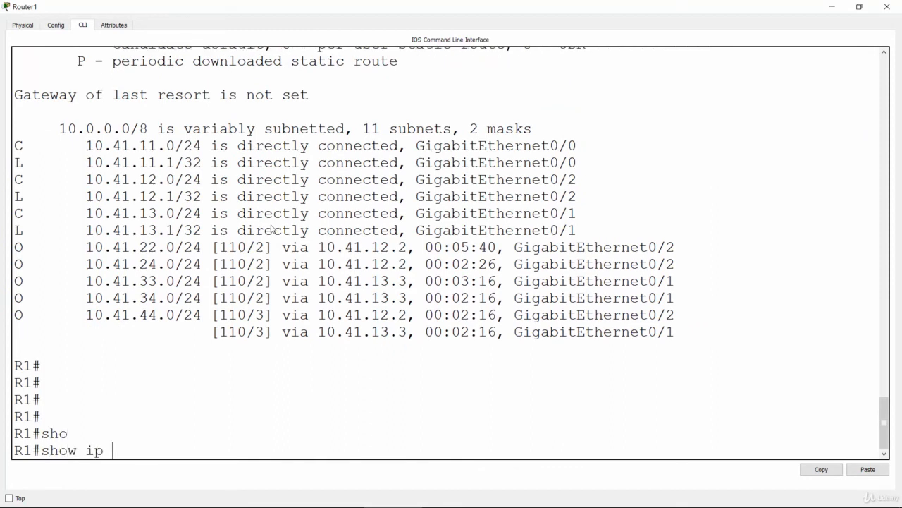
{"action": "type", "text": "osp"}
{"action": "key", "text": "Tab"}
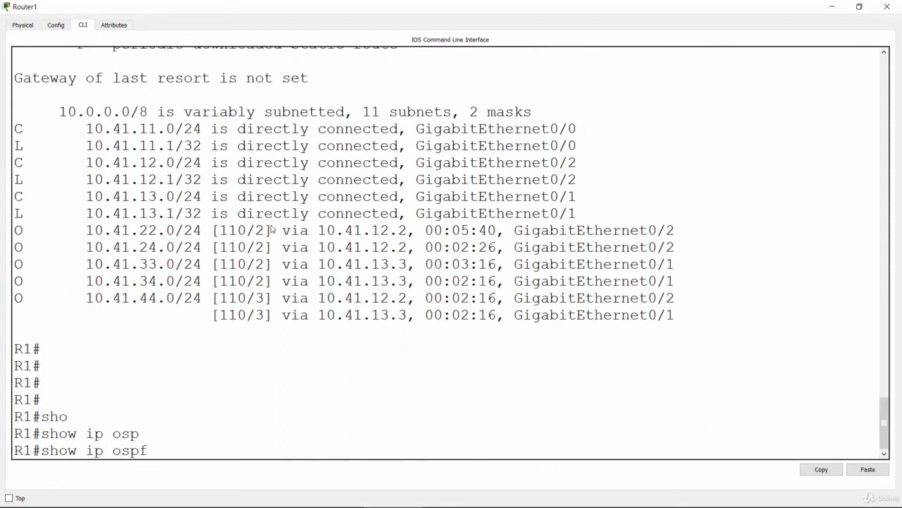
{"action": "type", "text": "data"}
{"action": "key", "text": "Return"}
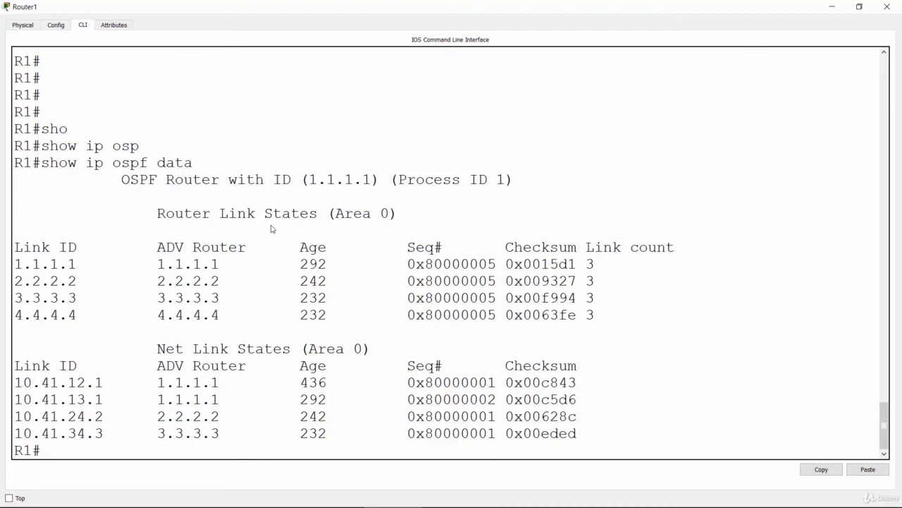
Run show ip ospf neighbor on R1.
{"action": "key", "text": "Return"}
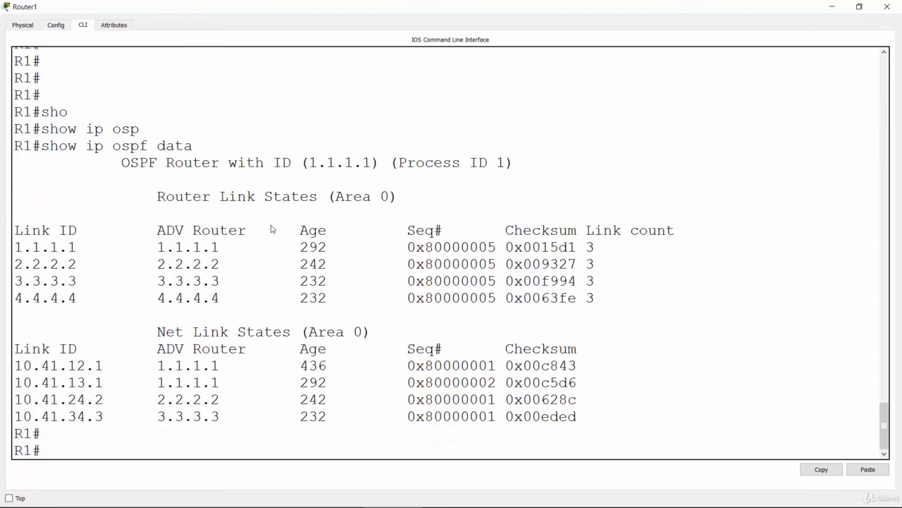
{"action": "key", "text": "Return"}
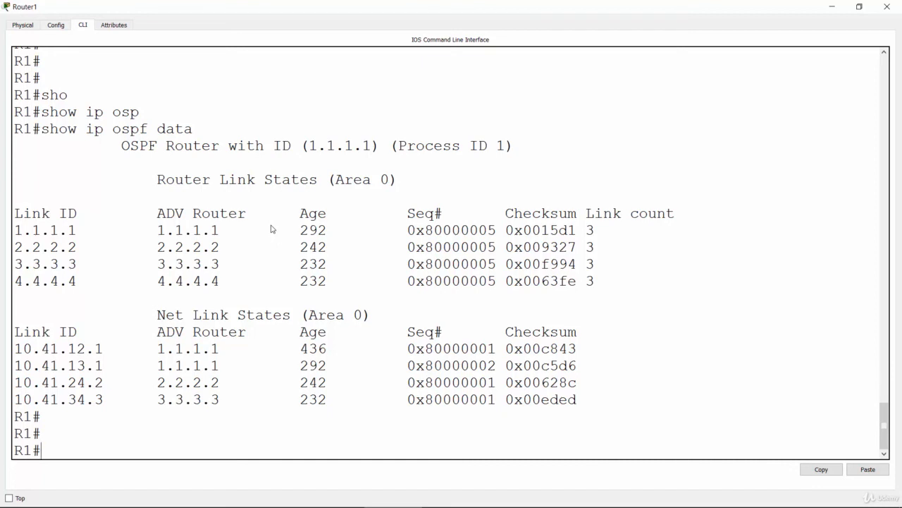
{"action": "key", "text": "Return"}
{"action": "key", "text": "Return"}
{"action": "key", "text": "Return"}
{"action": "key", "text": "Return"}
{"action": "key", "text": "Return"}
{"action": "key", "text": "Return"}
{"action": "key", "text": "Return"}
{"action": "key", "text": "Return"}
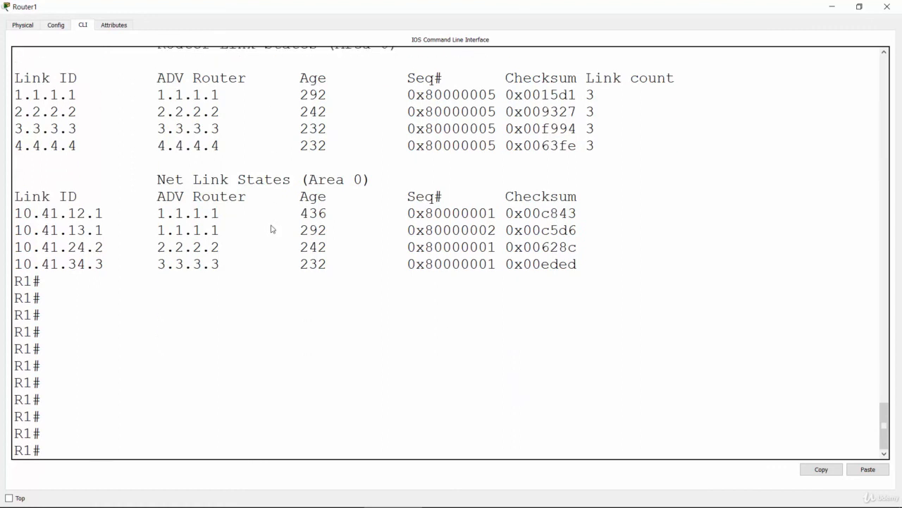
{"action": "type", "text": "sho"}
{"action": "key", "text": "Tab"}
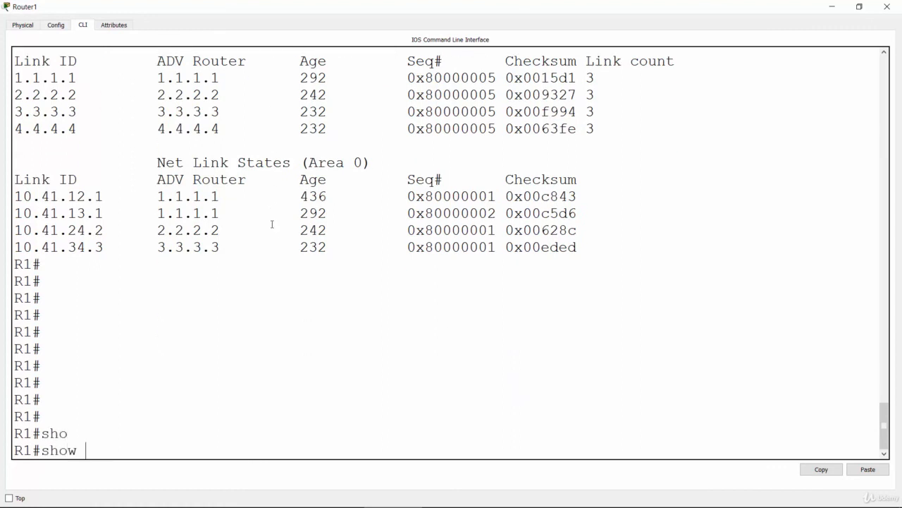
{"action": "type", "text": "ip osp"}
{"action": "key", "text": "Tab"}
{"action": "type", "text": "nei"}
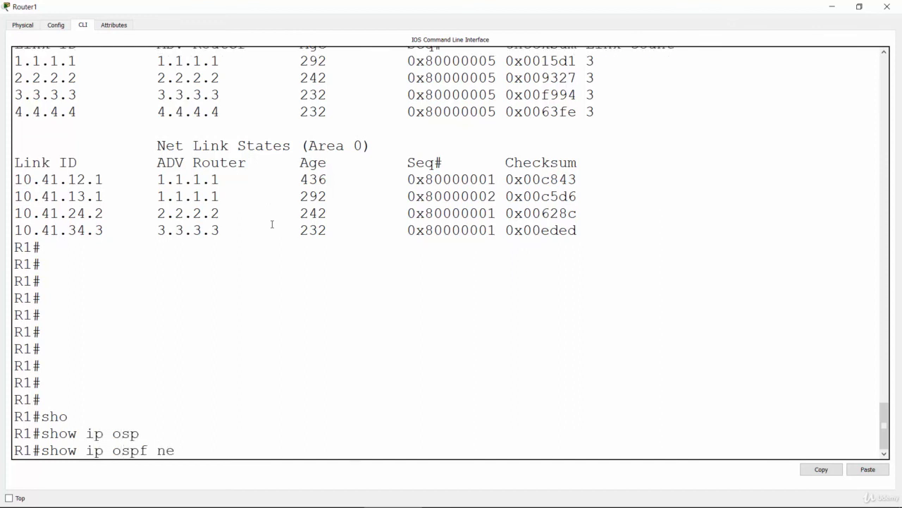
{"action": "key", "text": "Tab"}
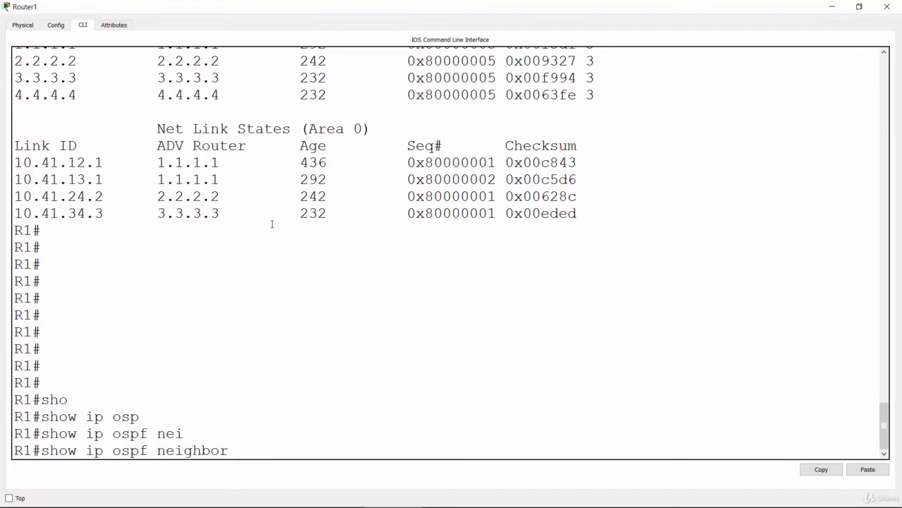
{"action": "key", "text": "Return"}
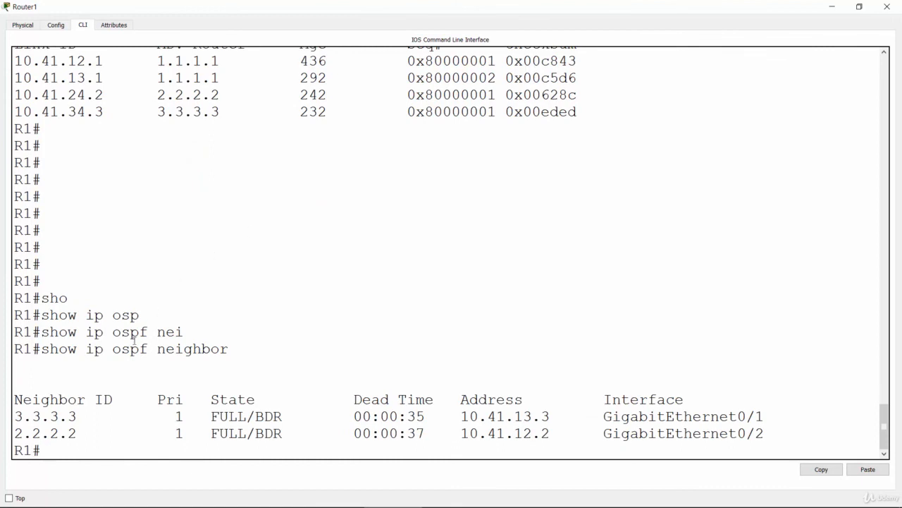
Highlight the neighbor IDs in R1's OSPF neighbor table and check them.
{"action": "left_click", "coordinate": [81, 432]}
{"action": "left_click_drag", "start_coordinate": [81, 432], "coordinate": [14, 432]}
{"action": "left_click_drag", "start_coordinate": [80, 417], "coordinate": [14, 417]}
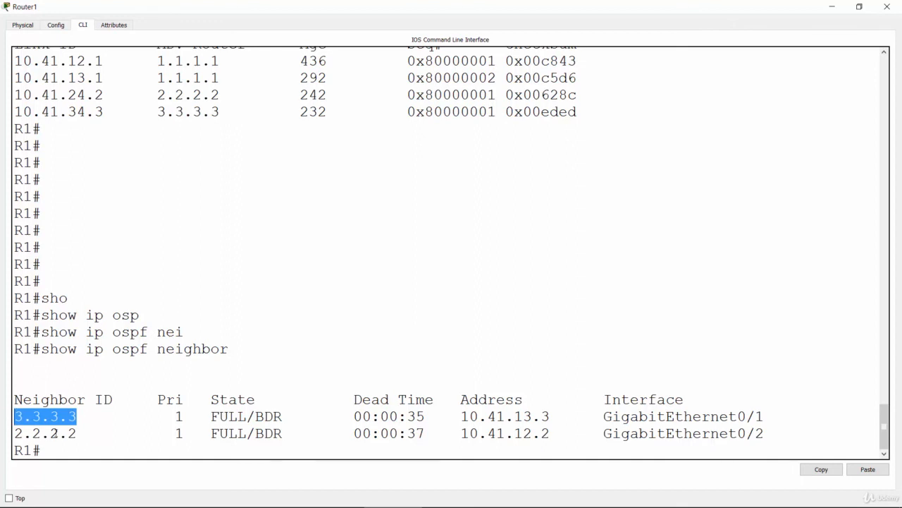
{"action": "left_click", "coordinate": [56, 433]}
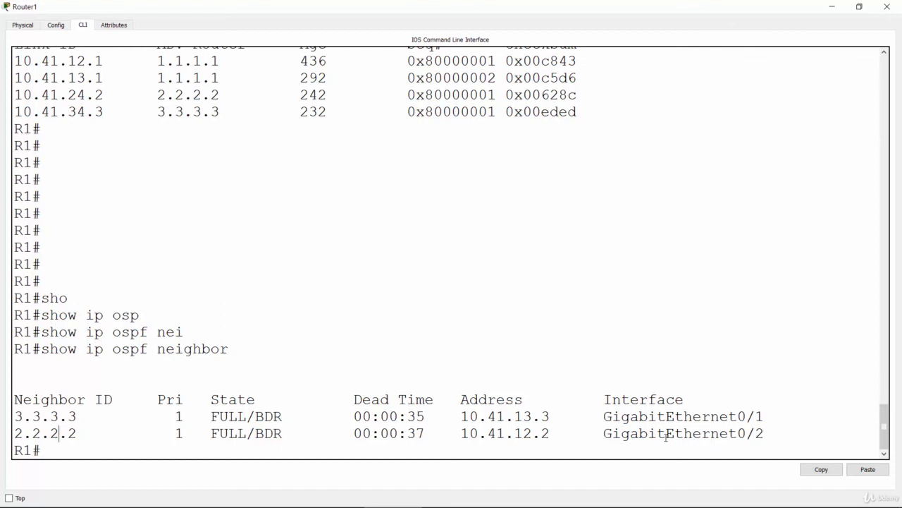